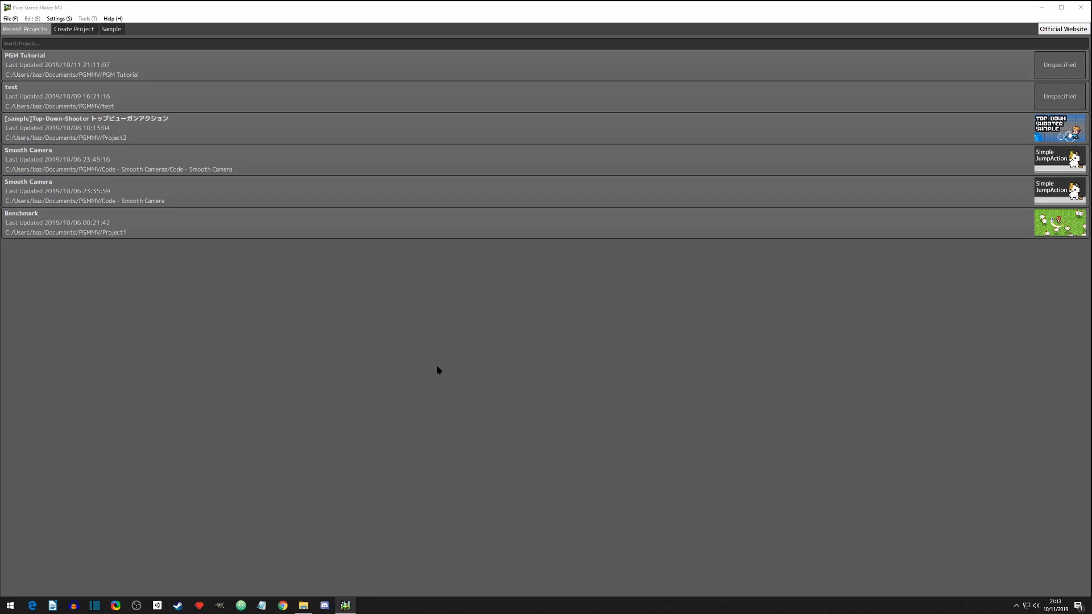
Step: Open the PGM Tutorial project from Recent Projects
{"action": "double_click", "coordinate": [269, 65]}
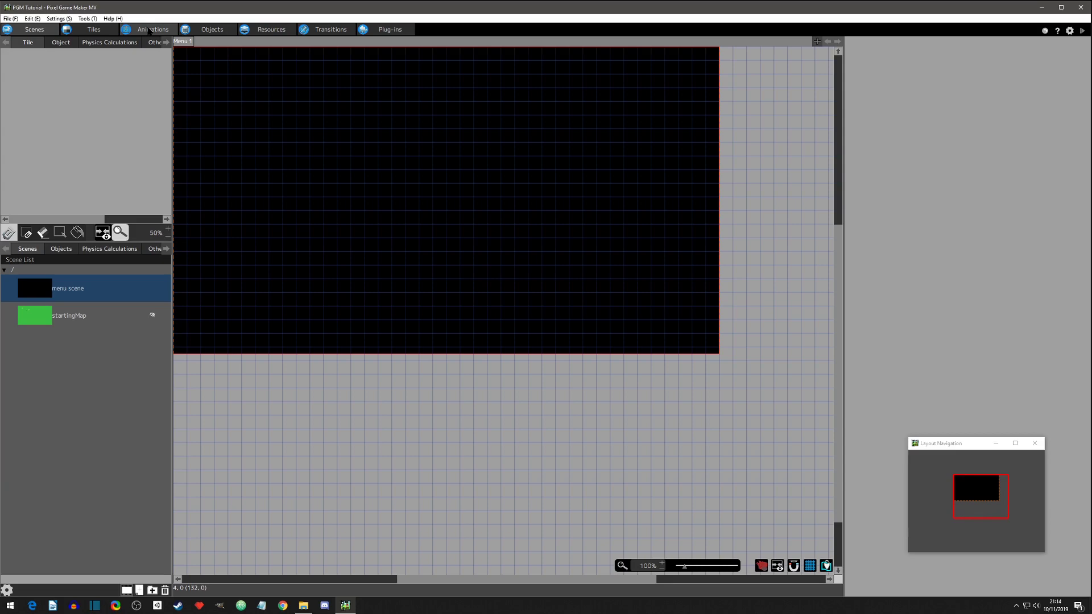
Step: Show the player animation's idle motion, down direction, in the Animations editor
{"action": "left_click", "coordinate": [152, 30]}
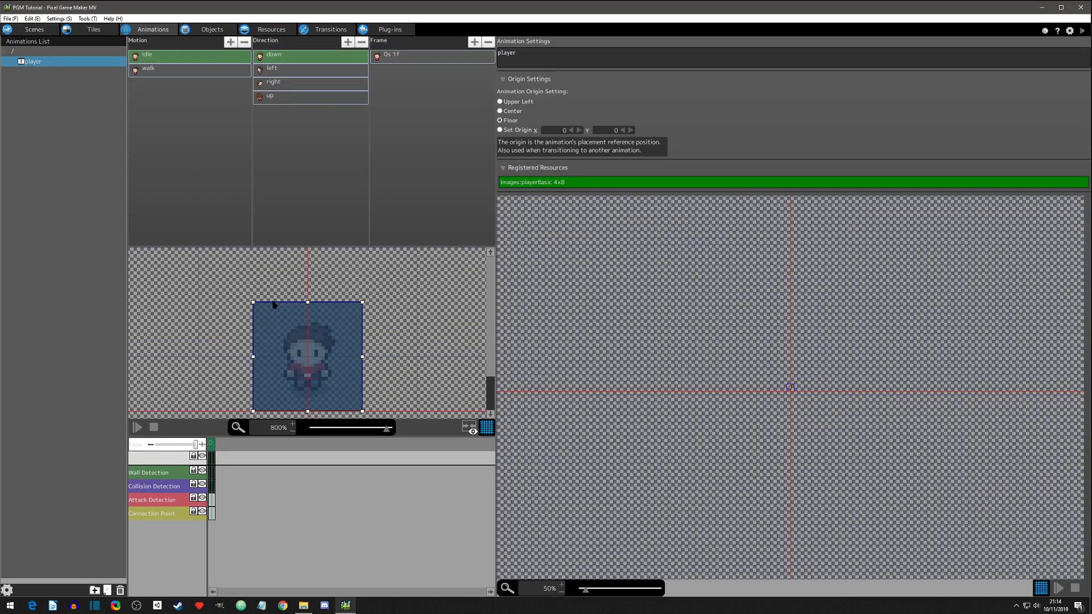
{"action": "left_click", "coordinate": [159, 57]}
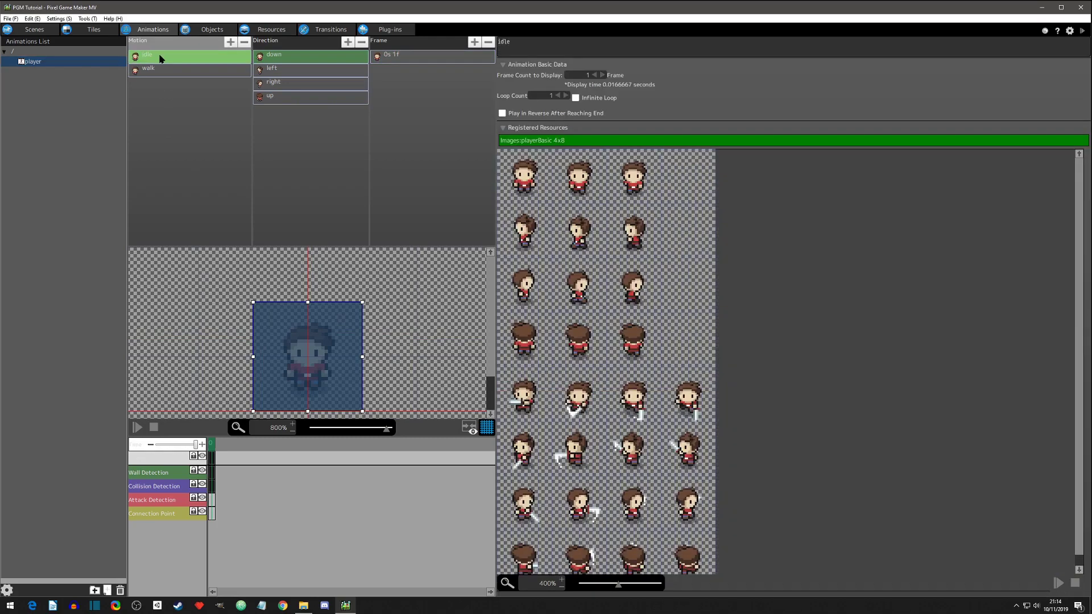
{"action": "left_click", "coordinate": [288, 57]}
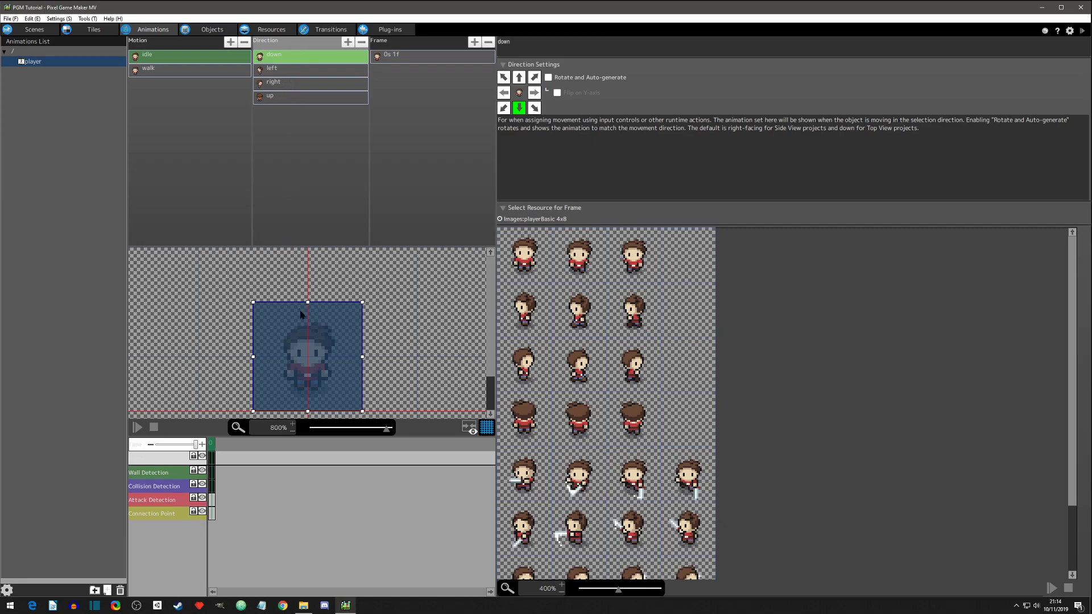
{"action": "scroll", "coordinate": [420, 389], "scroll_direction": "down", "scroll_amount": 2}
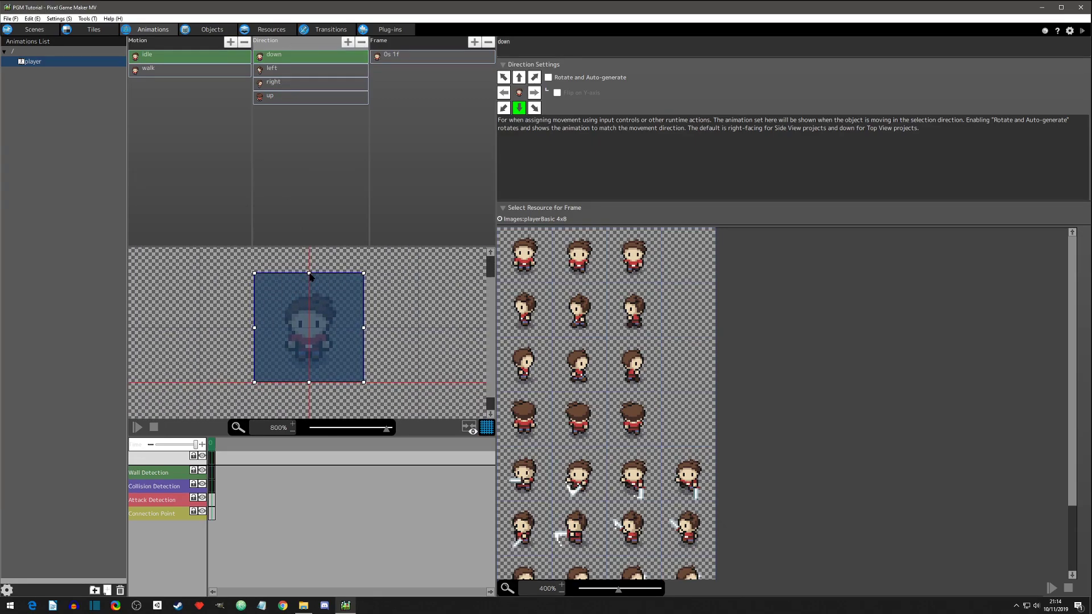
Step: Try lowering the collision detection box top, then restore it to full height
{"action": "mouse_move", "coordinate": [309, 273]}
{"action": "left_mouse_down"}
{"action": "mouse_move", "coordinate": [309, 286]}
{"action": "mouse_move", "coordinate": [309, 273]}
{"action": "left_mouse_up"}
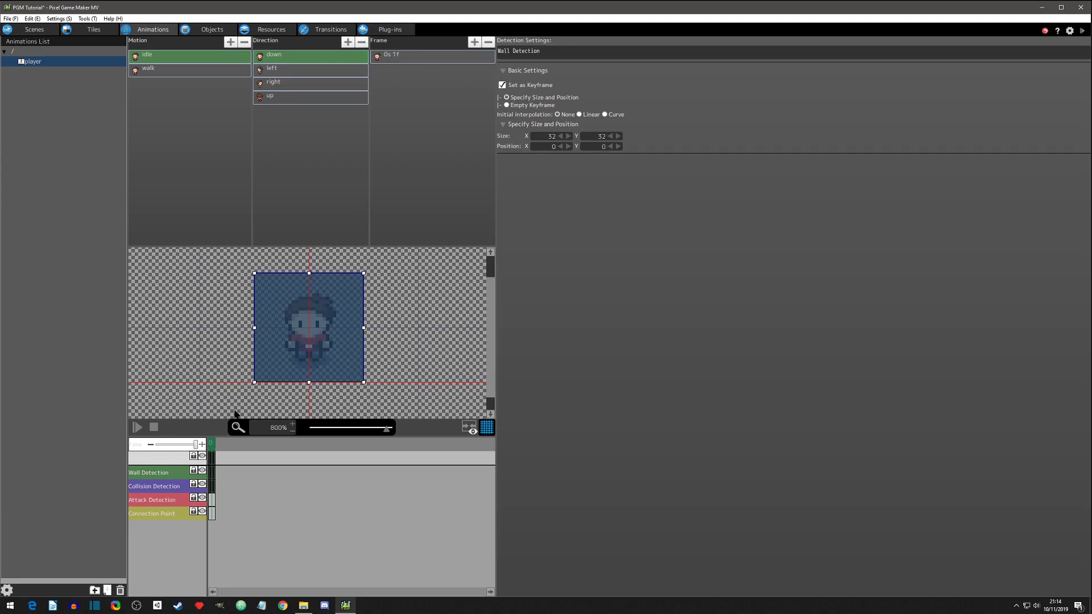
{"action": "left_click", "coordinate": [213, 487]}
{"action": "left_click", "coordinate": [212, 473]}
{"action": "left_click", "coordinate": [215, 487]}
{"action": "left_click_drag", "start_coordinate": [309, 274], "coordinate": [309, 299]}
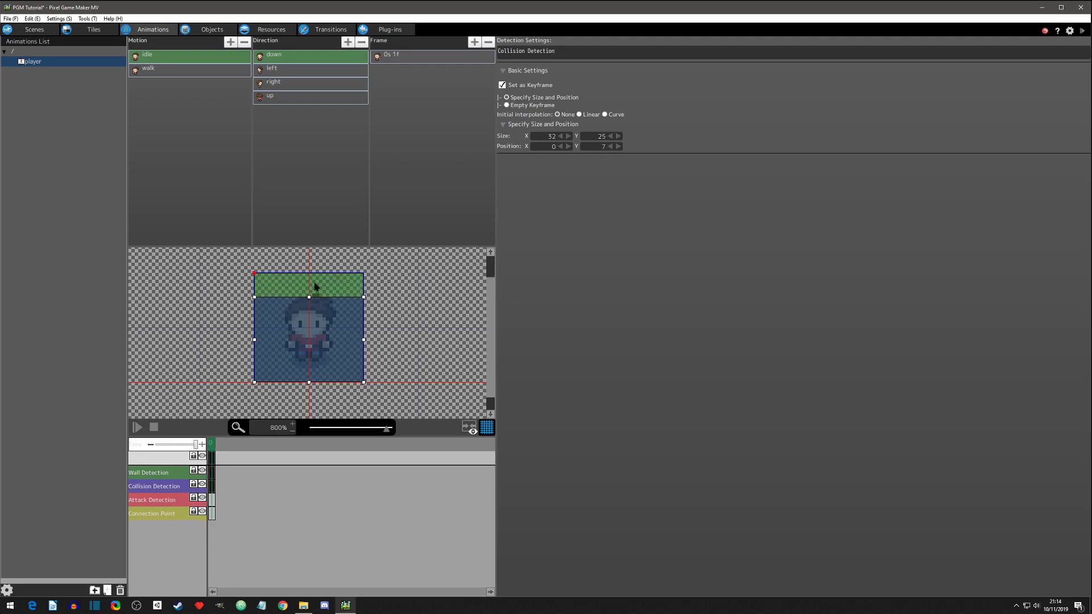
{"action": "left_click_drag", "start_coordinate": [309, 298], "coordinate": [309, 273]}
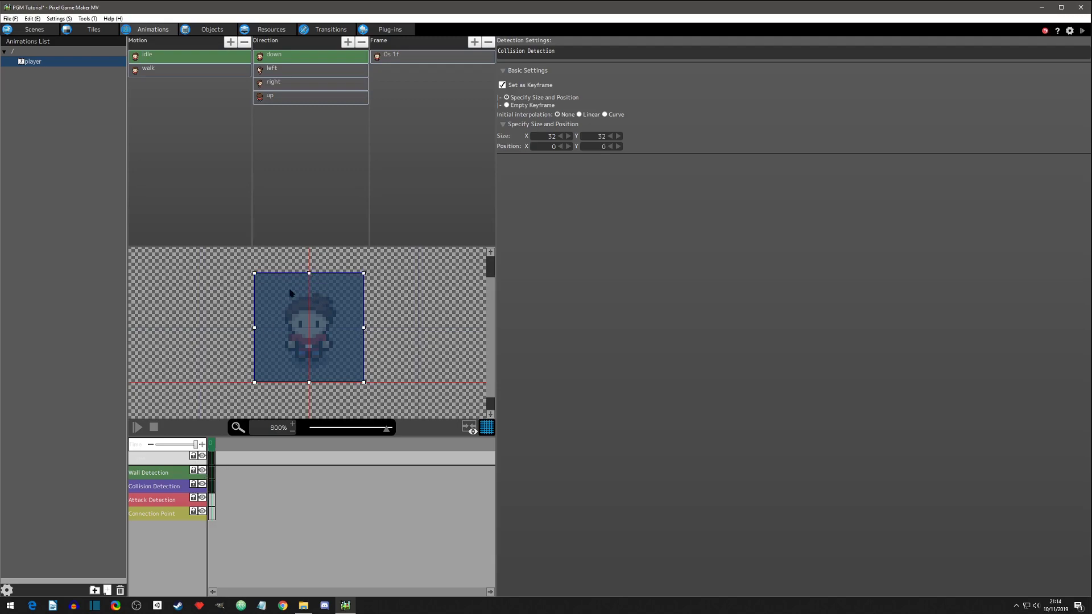
Step: Drag the wall detection box top down until it measures 32 by 26
{"action": "left_click", "coordinate": [213, 474]}
{"action": "left_click_drag", "start_coordinate": [309, 274], "coordinate": [310, 301]}
{"action": "left_click_drag", "start_coordinate": [310, 301], "coordinate": [309, 273]}
{"action": "left_click_drag", "start_coordinate": [309, 274], "coordinate": [309, 295]}
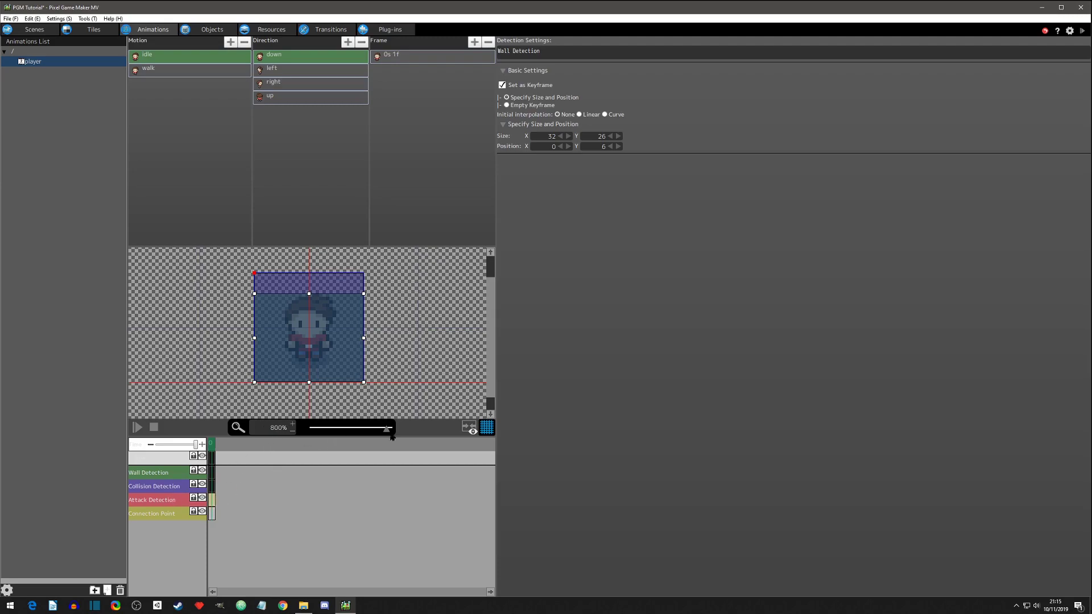
Step: Reset the idle-down frame's wall detection box to 32 by 32 with no offset
{"action": "left_click", "coordinate": [398, 54]}
{"action": "scroll", "coordinate": [601, 392], "scroll_direction": "down", "scroll_amount": 3}
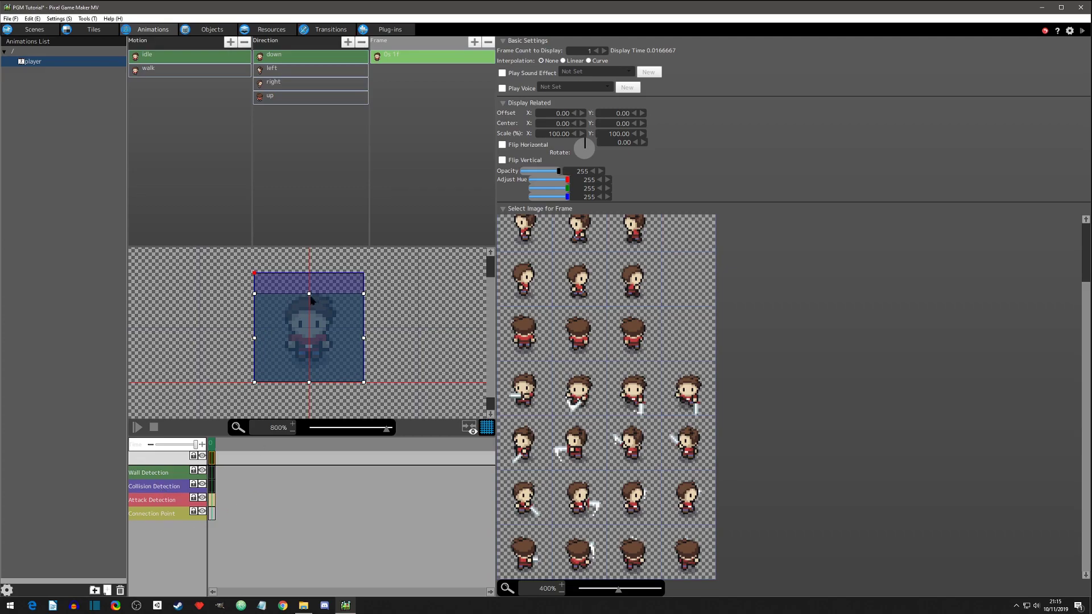
{"action": "left_click", "coordinate": [310, 295]}
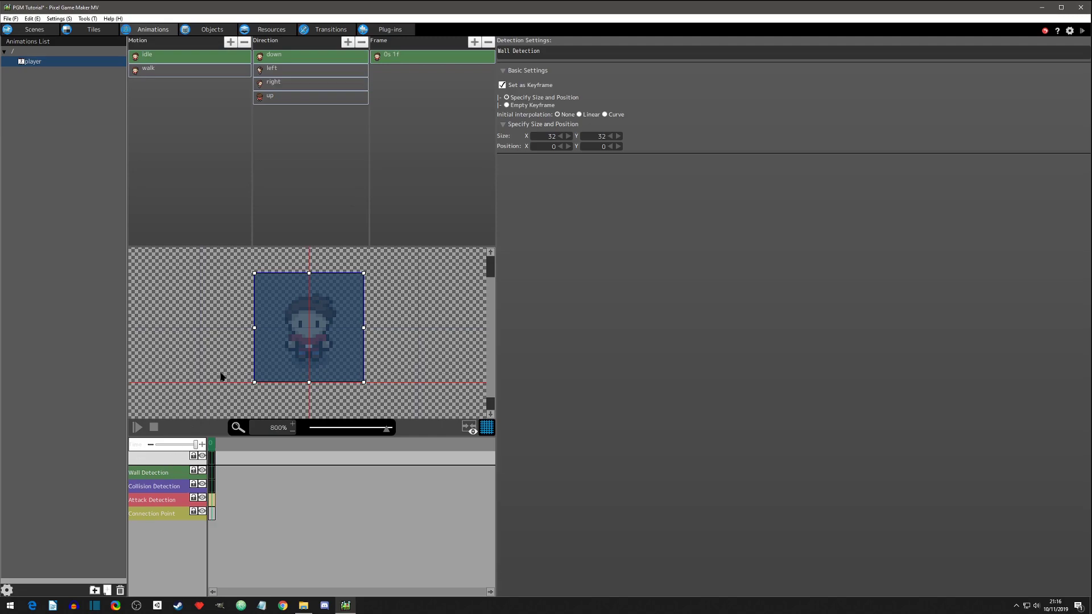
Step: Delete the idle motion's left, right and up directions, leaving down selected
{"action": "left_click", "coordinate": [280, 73]}
{"action": "left_click", "coordinate": [282, 56]}
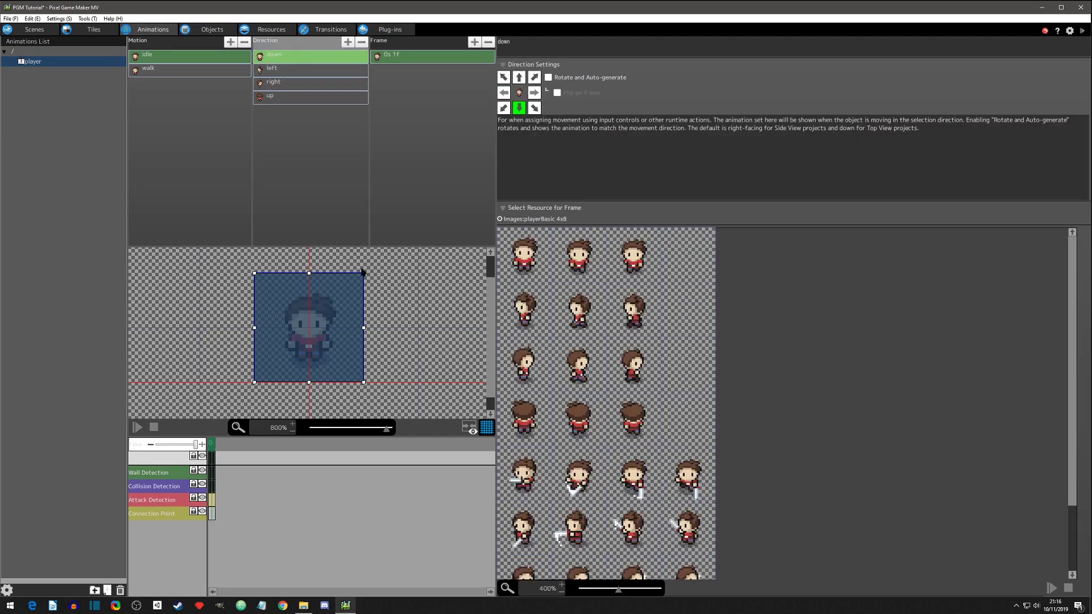
{"action": "left_click", "coordinate": [282, 70]}
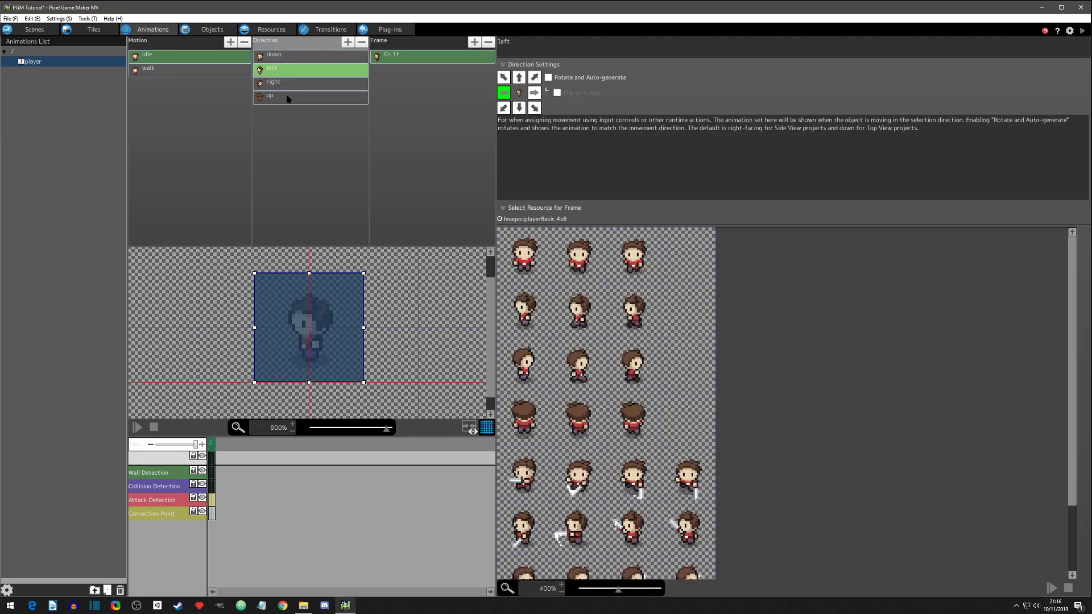
{"action": "left_click", "coordinate": [289, 96], "text": "shift"}
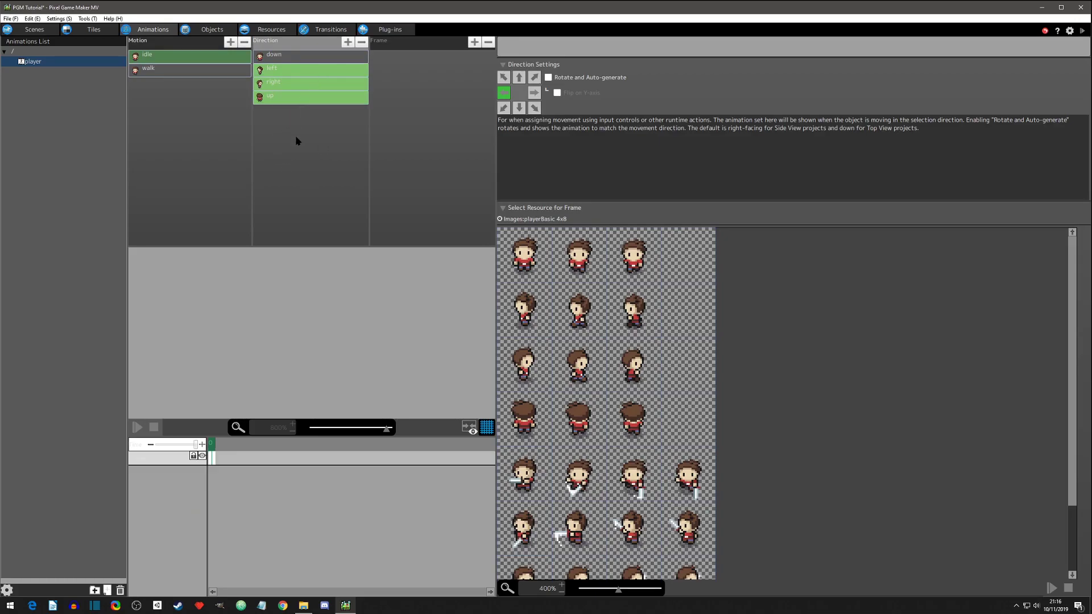
{"action": "key", "text": "Delete"}
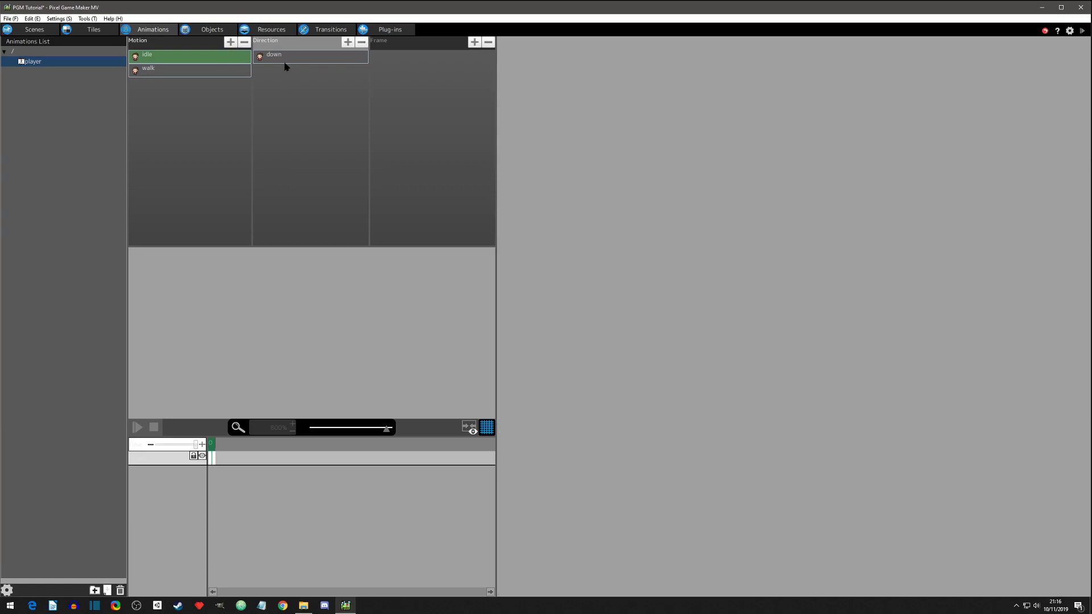
{"action": "left_click", "coordinate": [287, 56]}
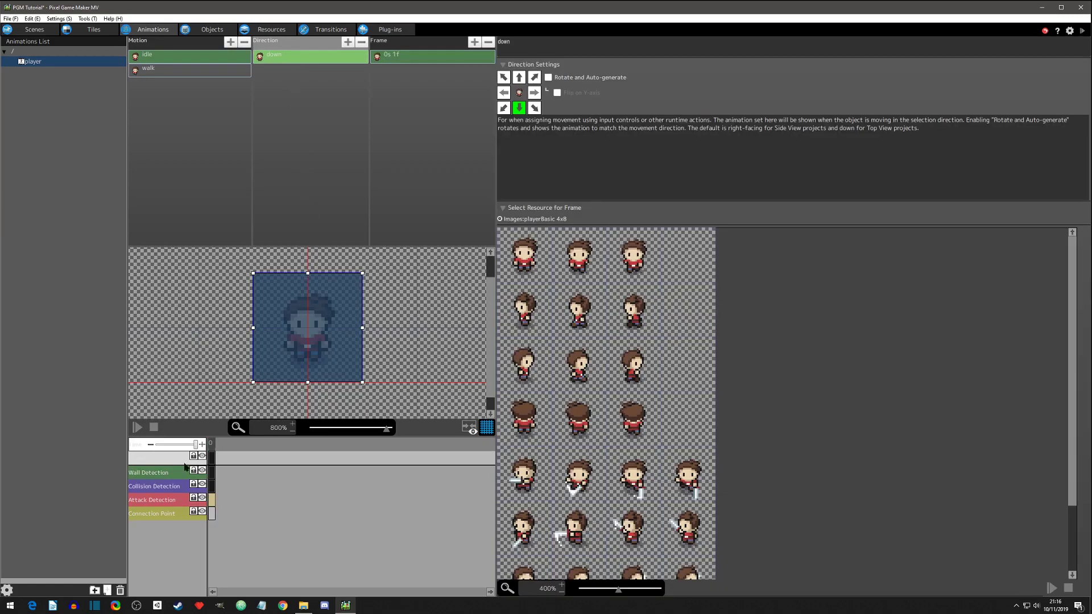
Step: Resize the idle-down wall detection box to 12 by 7 at position 10, 21
{"action": "left_click", "coordinate": [212, 473]}
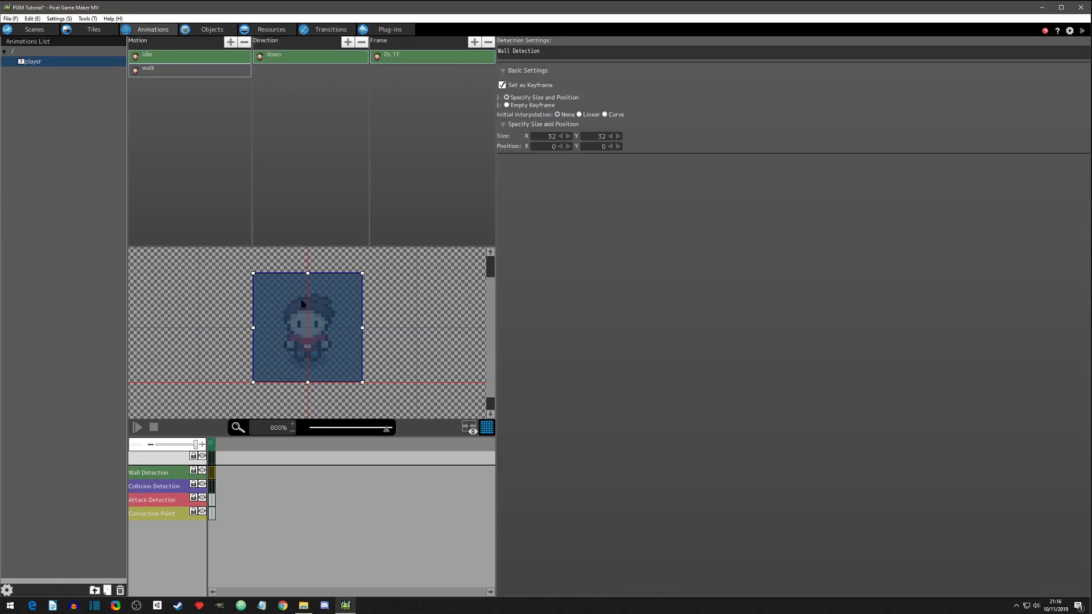
{"action": "mouse_move", "coordinate": [309, 277]}
{"action": "left_mouse_down"}
{"action": "mouse_move", "coordinate": [309, 346]}
{"action": "mouse_move", "coordinate": [290, 369]}
{"action": "left_mouse_up"}
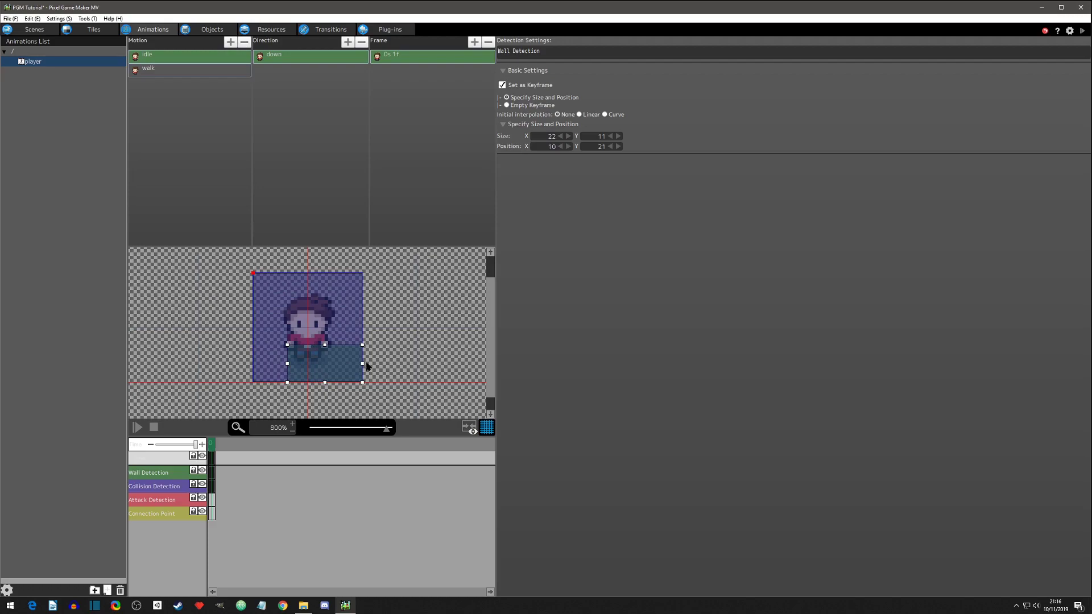
{"action": "left_click", "coordinate": [335, 357]}
{"action": "left_click", "coordinate": [211, 472]}
{"action": "left_click_drag", "start_coordinate": [361, 372], "coordinate": [363, 370]}
{"action": "left_click", "coordinate": [345, 368]}
{"action": "left_click", "coordinate": [348, 373]}
{"action": "left_click", "coordinate": [215, 472]}
{"action": "left_click_drag", "start_coordinate": [364, 365], "coordinate": [306, 368]}
{"action": "left_click_drag", "start_coordinate": [325, 357], "coordinate": [329, 357]}
Step: Fit the idle-down collision box to the body at 13 by 18, position 10, 8
{"action": "left_click", "coordinate": [163, 486]}
{"action": "left_click", "coordinate": [211, 487]}
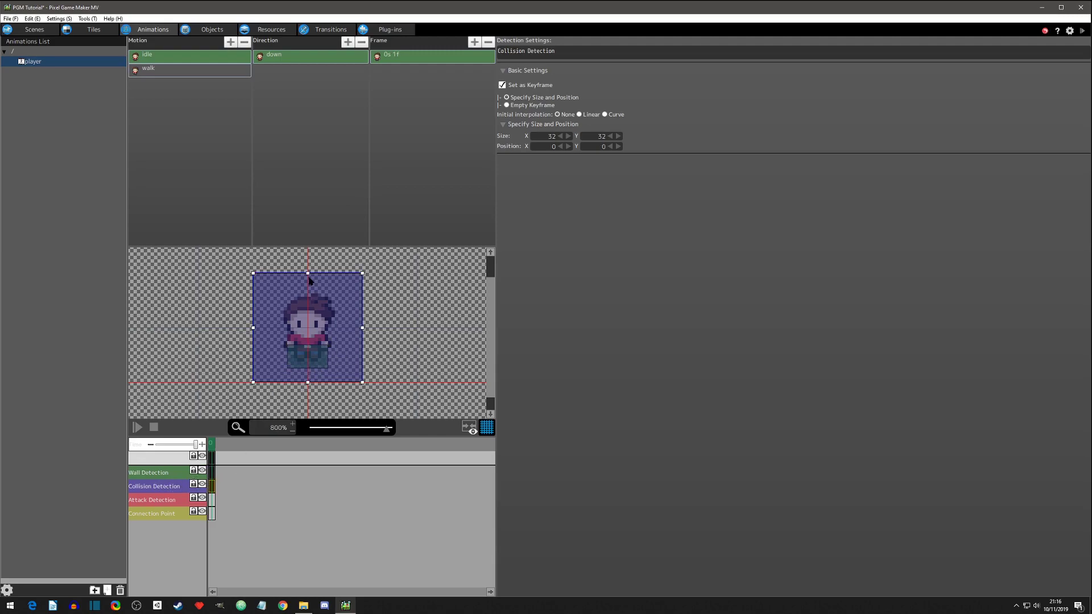
{"action": "left_click_drag", "start_coordinate": [309, 274], "coordinate": [310, 304]}
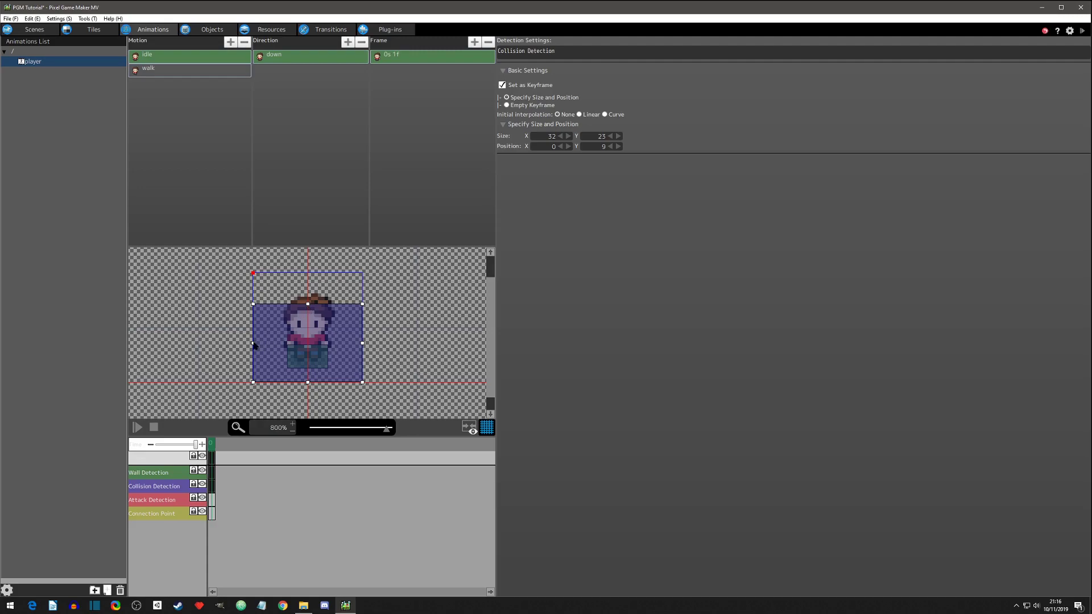
{"action": "left_click_drag", "start_coordinate": [254, 345], "coordinate": [287, 344]}
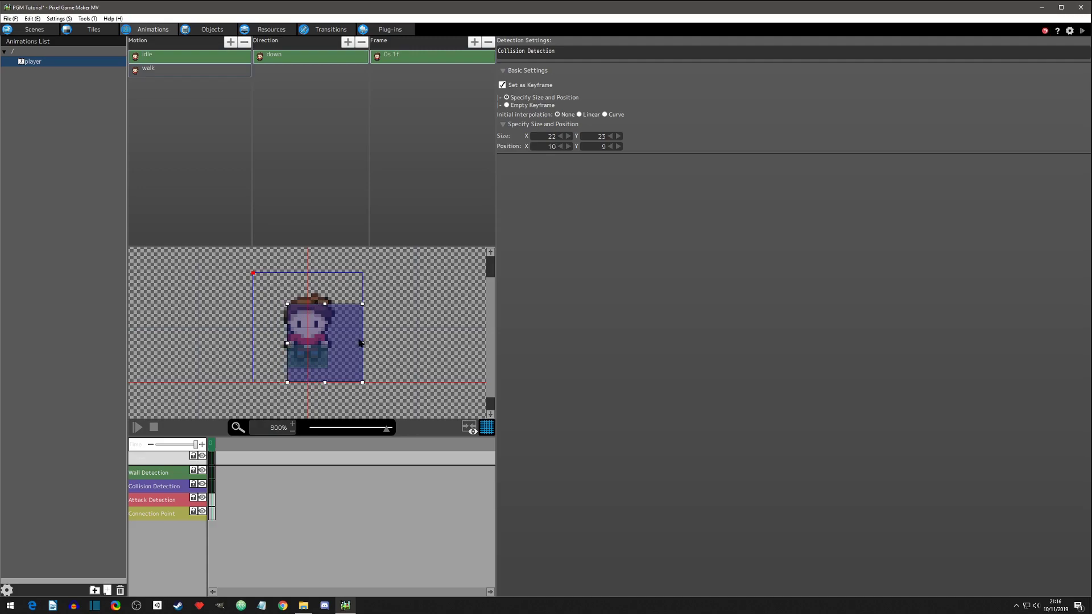
{"action": "left_click_drag", "start_coordinate": [362, 343], "coordinate": [335, 346]}
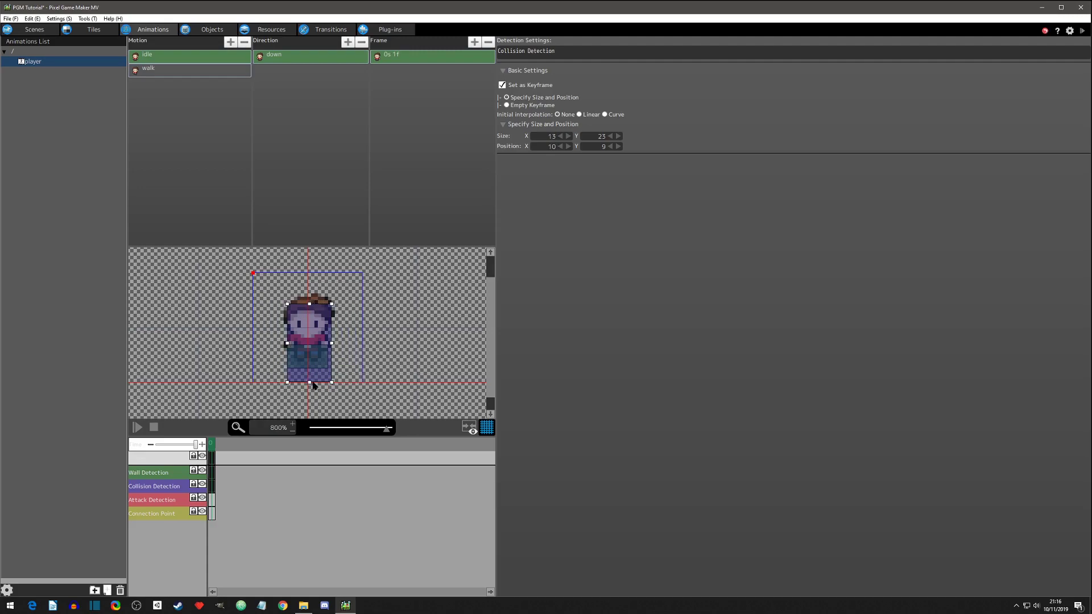
{"action": "left_click_drag", "start_coordinate": [310, 383], "coordinate": [313, 365]}
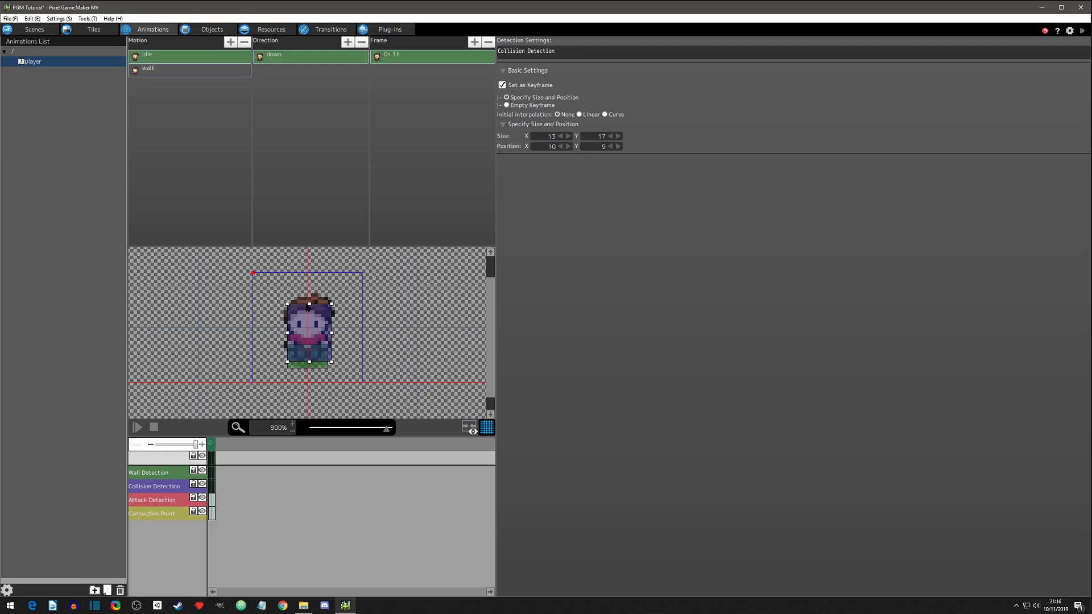
{"action": "left_click_drag", "start_coordinate": [309, 306], "coordinate": [309, 301]}
Step: Duplicate the idle down direction three times and rename the first copy 'left'
{"action": "left_click", "coordinate": [288, 60]}
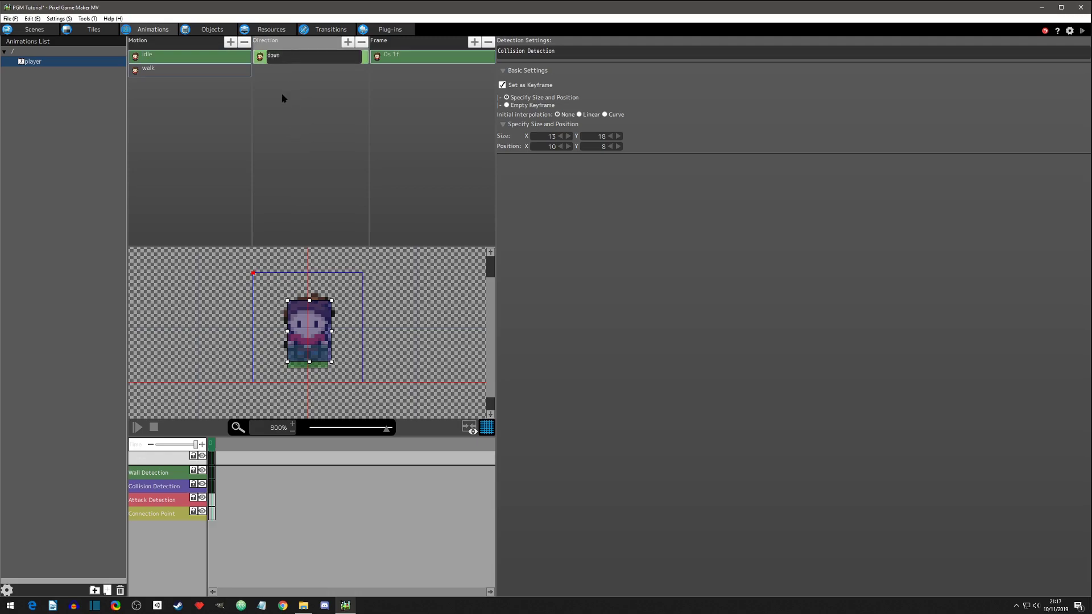
{"action": "left_click", "coordinate": [265, 58]}
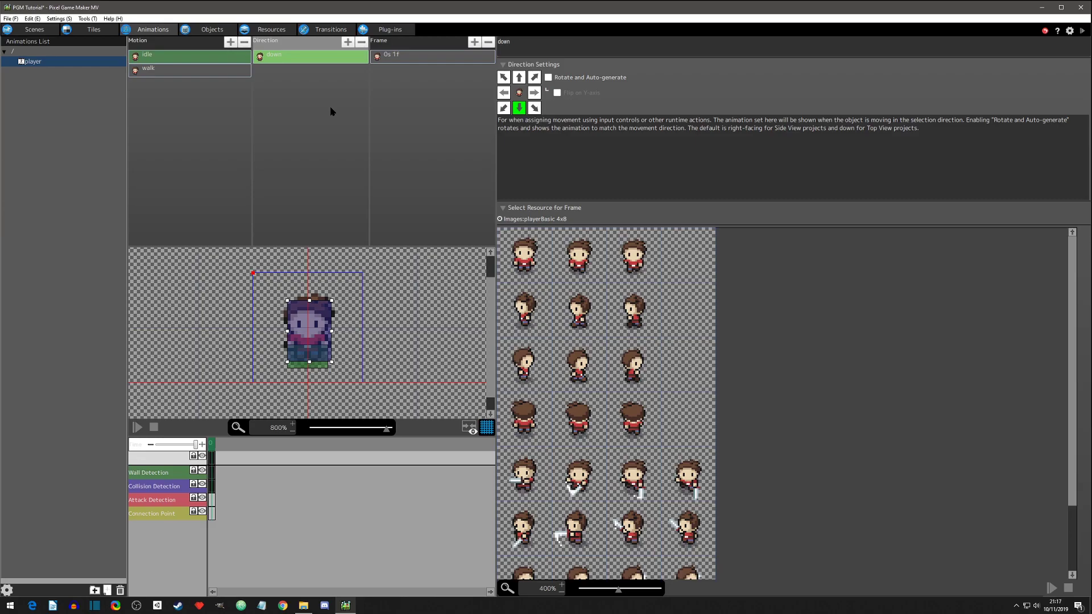
{"action": "key", "text": "ctrl+v"}
{"action": "key", "text": "ctrl+v"}
{"action": "key", "text": "ctrl+v"}
{"action": "left_click", "coordinate": [280, 68]}
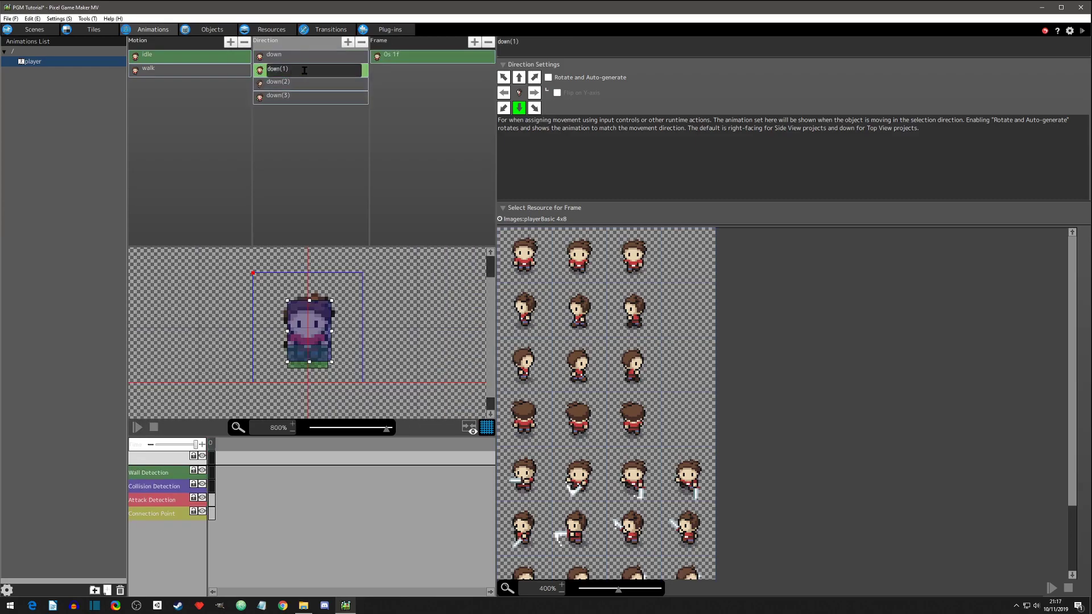
{"action": "left_click_drag", "start_coordinate": [305, 70], "coordinate": [258, 73]}
{"action": "type", "text": "left"}
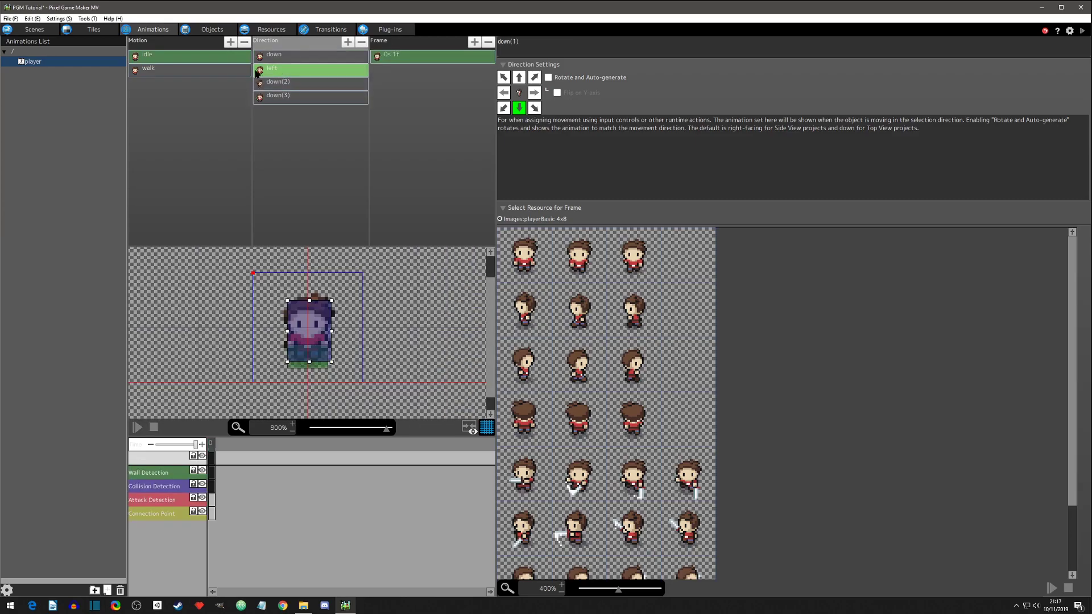
{"action": "left_click", "coordinate": [394, 58]}
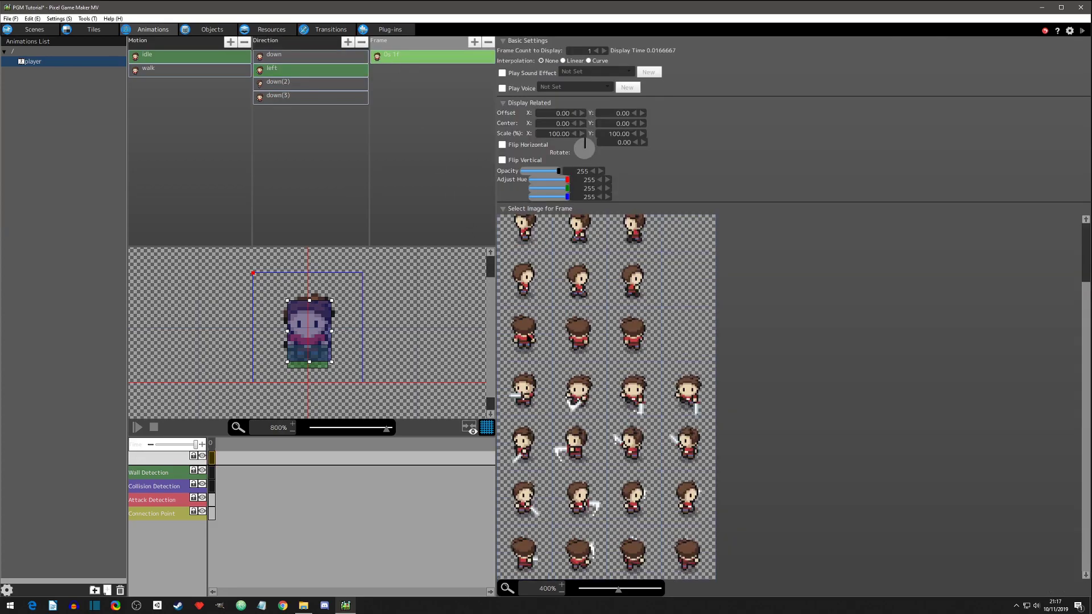
{"action": "scroll", "coordinate": [523, 316], "scroll_direction": "up", "scroll_amount": 3}
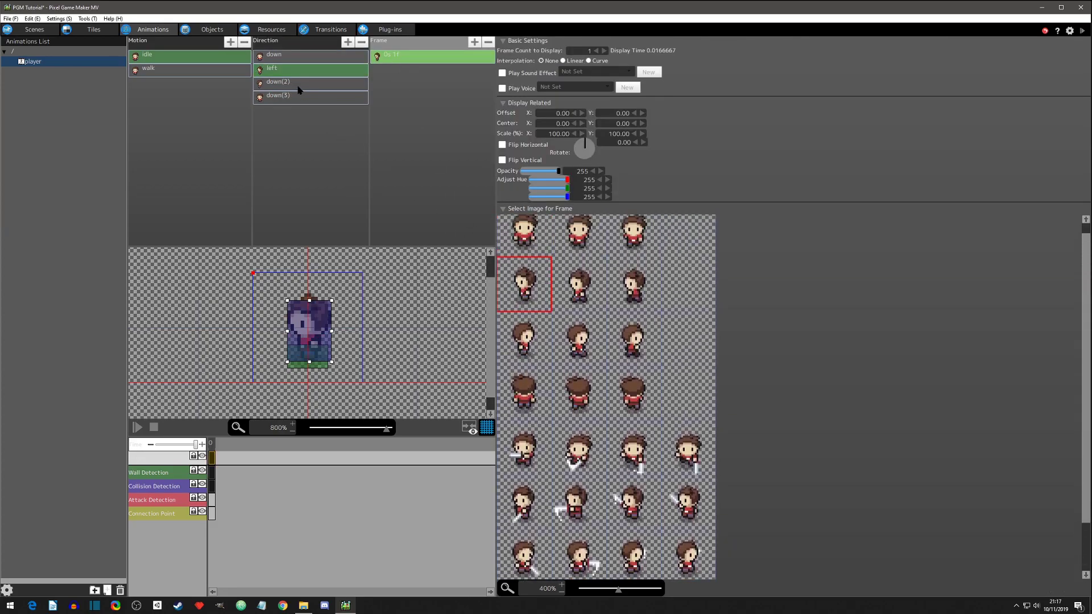
Step: Rename the second copy 'right' and give its frame the right-facing sprite
{"action": "double_click", "coordinate": [300, 83]}
{"action": "left_click_drag", "start_coordinate": [309, 83], "coordinate": [260, 85]}
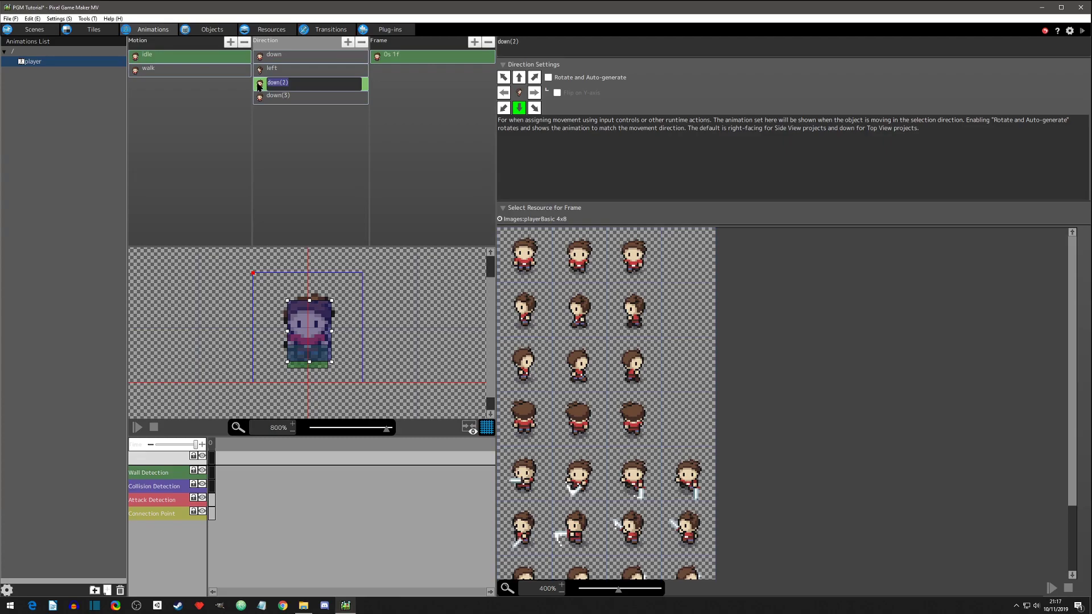
{"action": "type", "text": "right"}
{"action": "key", "text": "Return"}
{"action": "left_click", "coordinate": [388, 57]}
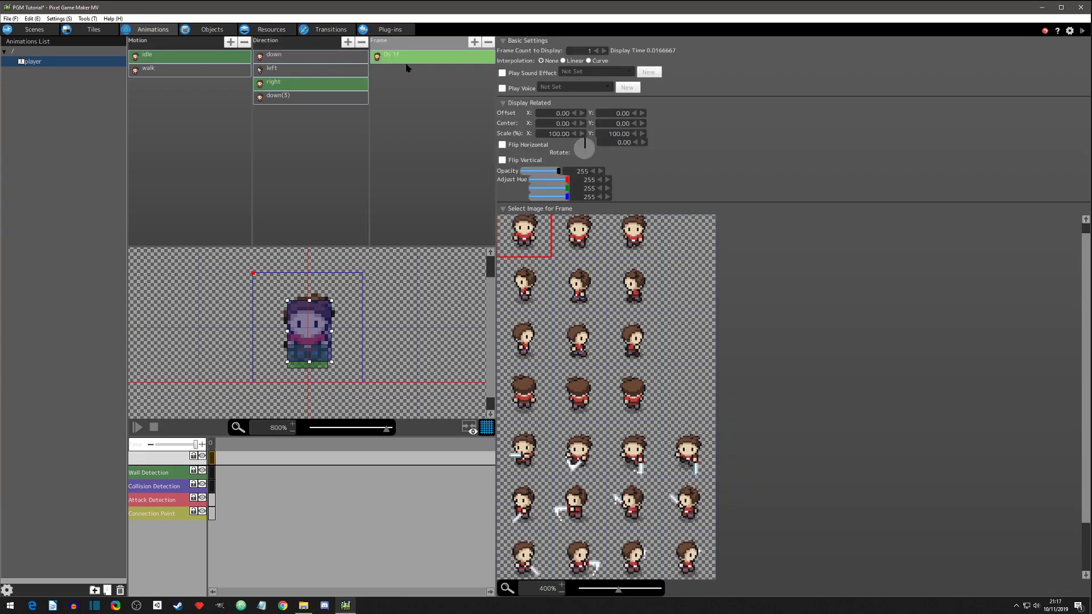
{"action": "left_click", "coordinate": [523, 341]}
Step: Rename the third copy 'up' and give its frame the back-facing sprite
{"action": "double_click", "coordinate": [280, 96]}
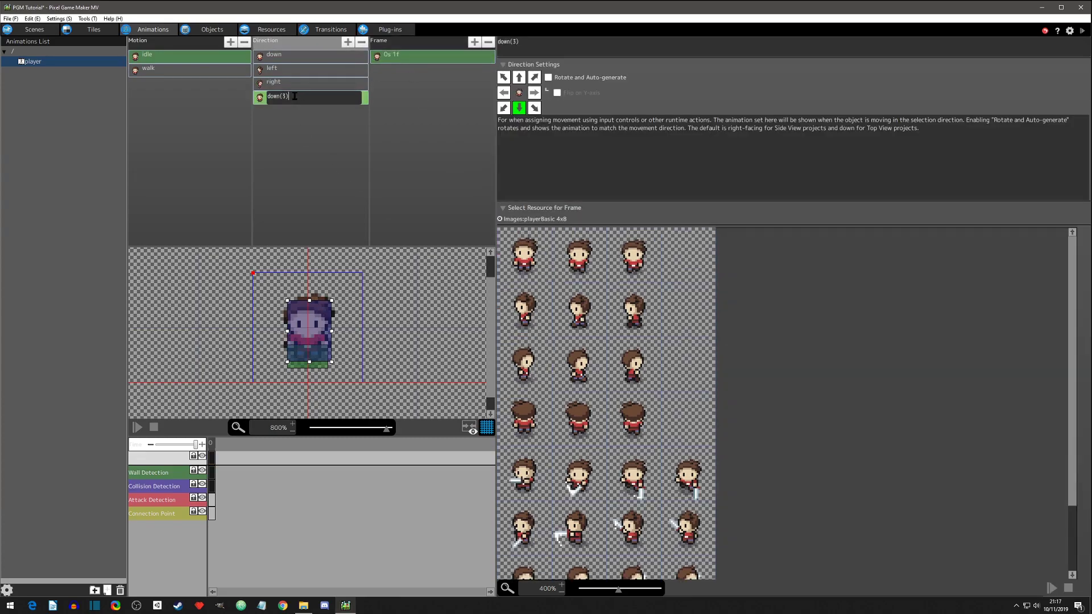
{"action": "type", "text": "up"}
{"action": "key", "text": "Return"}
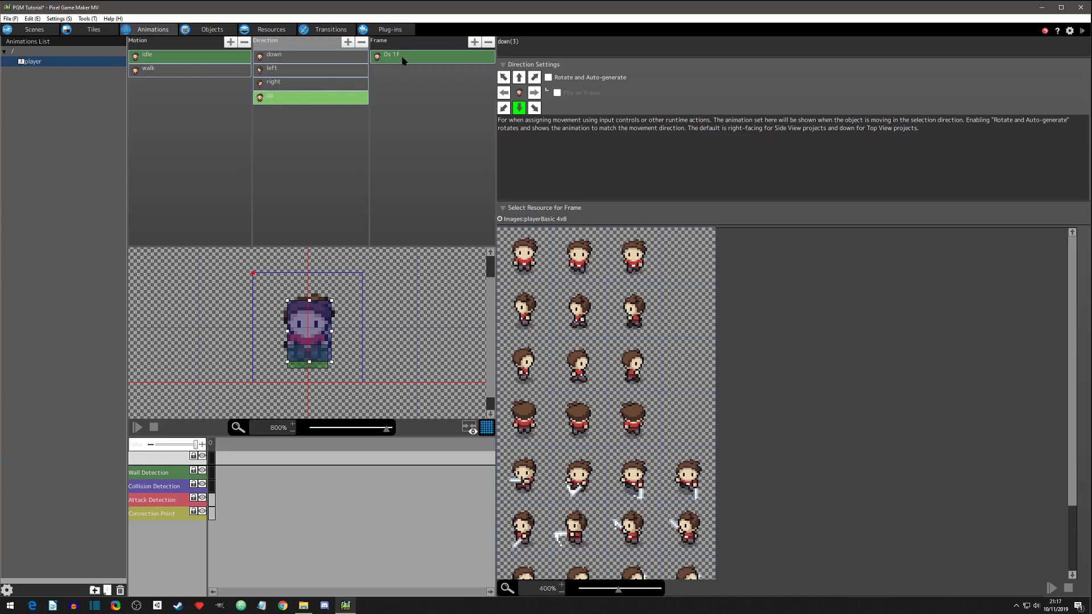
{"action": "left_click", "coordinate": [404, 62]}
{"action": "left_click", "coordinate": [524, 391]}
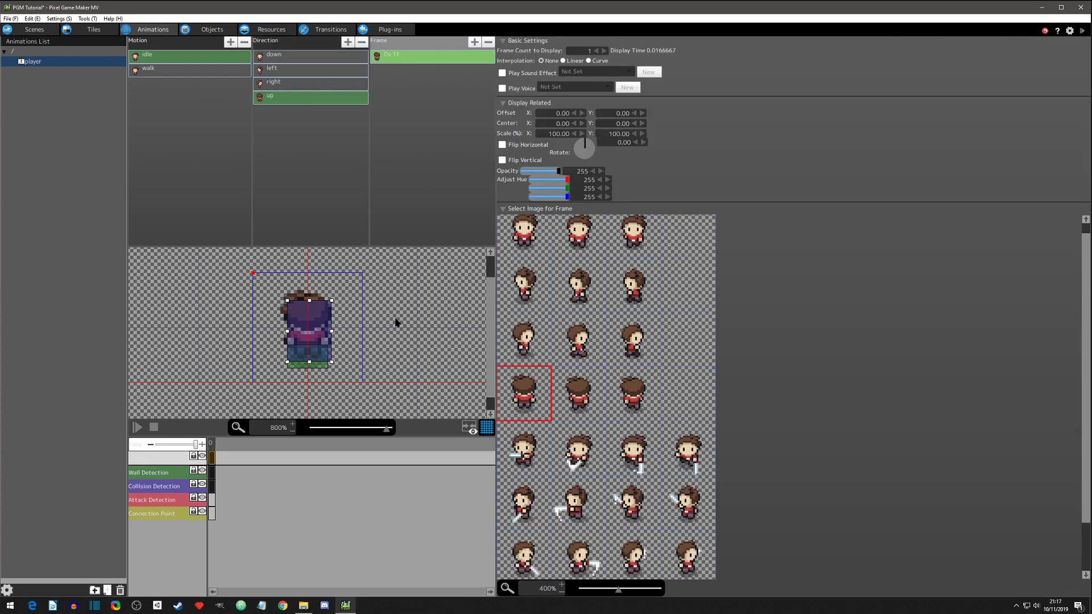
{"action": "scroll", "coordinate": [542, 256], "scroll_direction": "up", "scroll_amount": 1}
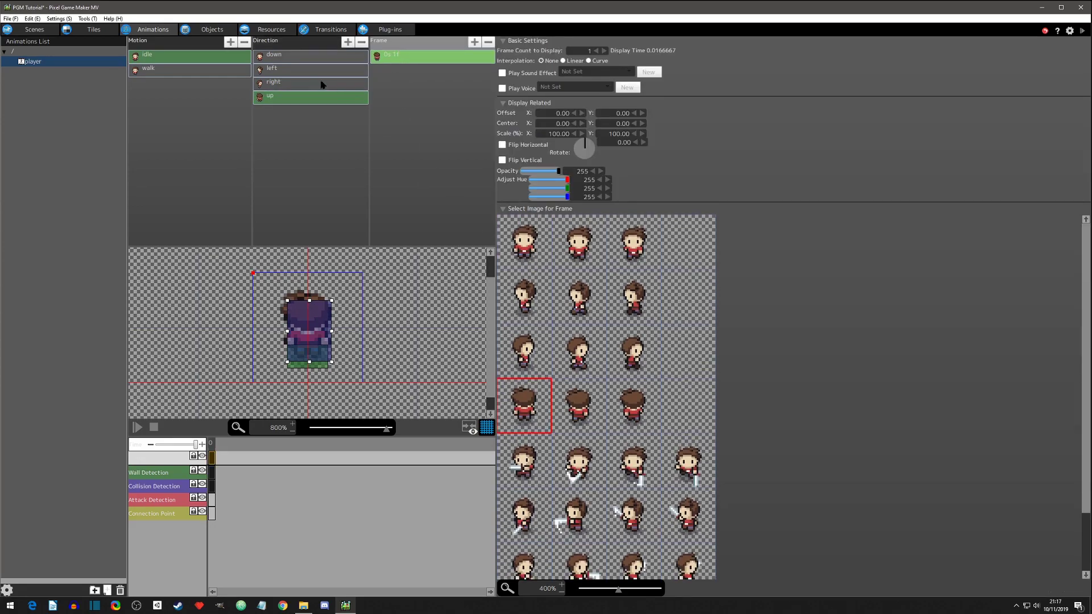
Step: Preview the left, right and up idle directions, ending on down
{"action": "left_click", "coordinate": [288, 56]}
{"action": "left_click", "coordinate": [290, 84]}
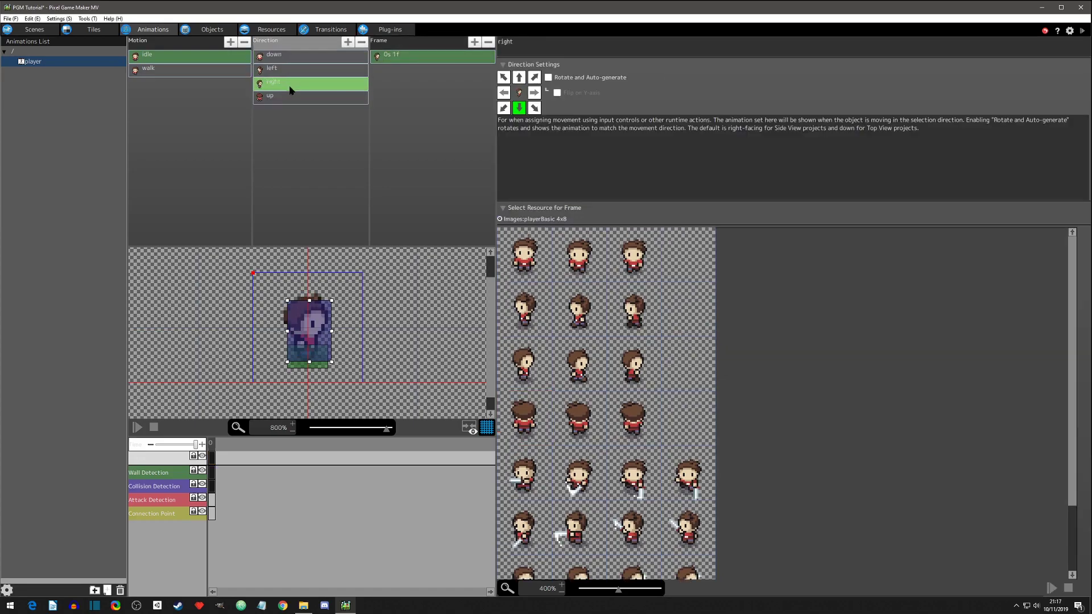
{"action": "left_click", "coordinate": [290, 100]}
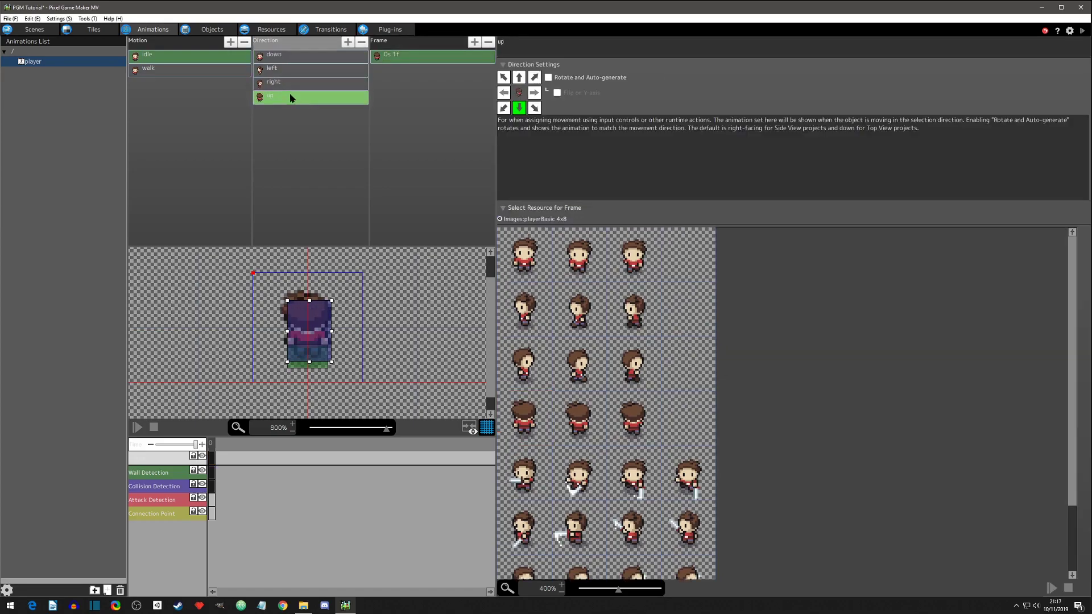
{"action": "left_click", "coordinate": [291, 85]}
{"action": "left_click", "coordinate": [290, 70]}
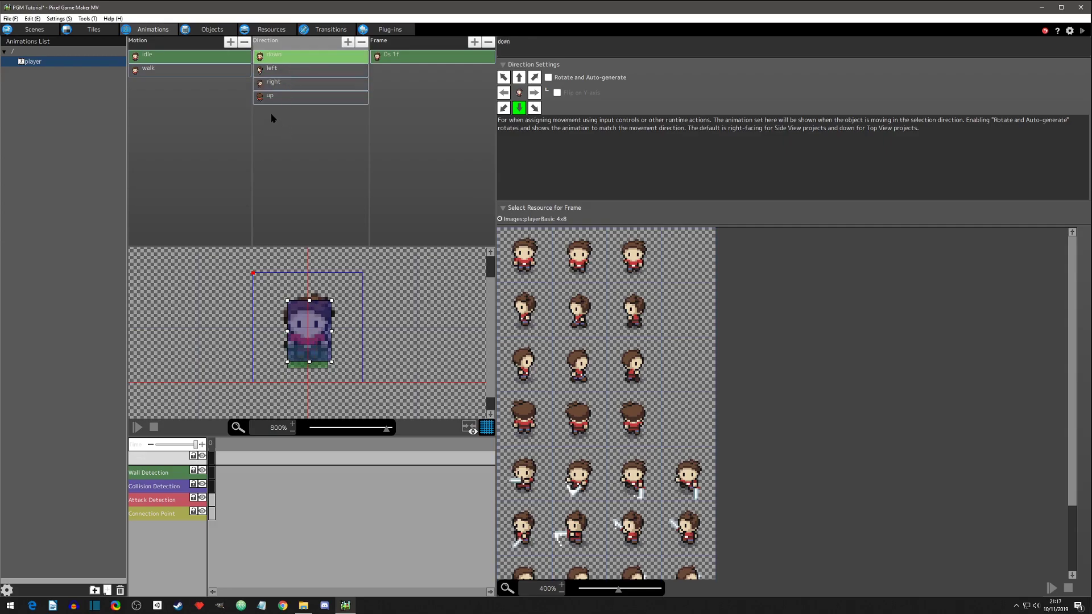
Step: Add a blank wall detection keyframe at frame 18 of walk > down
{"action": "left_click", "coordinate": [178, 70]}
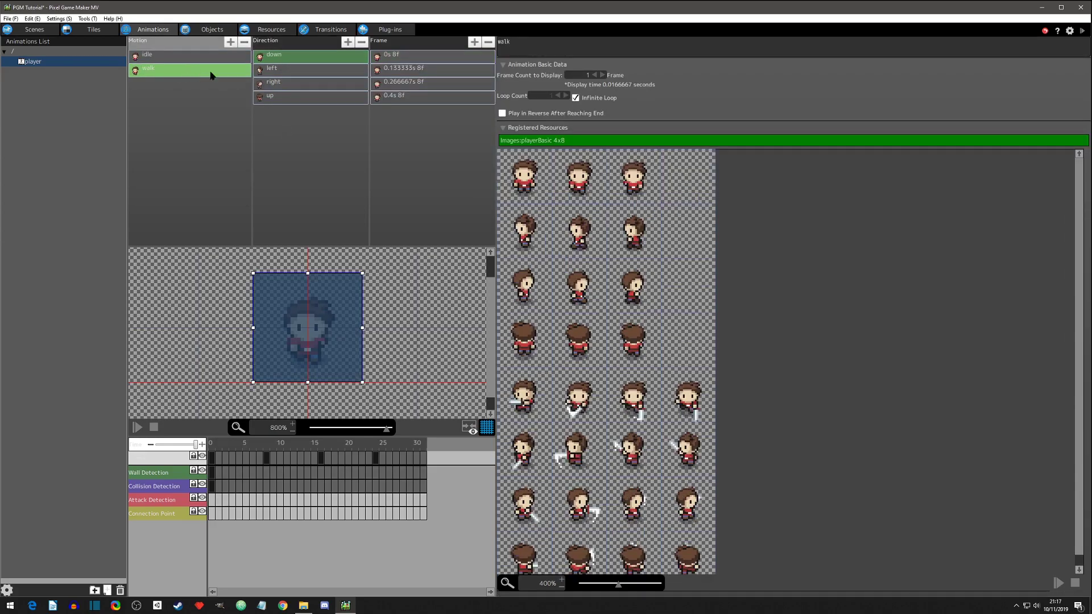
{"action": "left_click", "coordinate": [303, 60]}
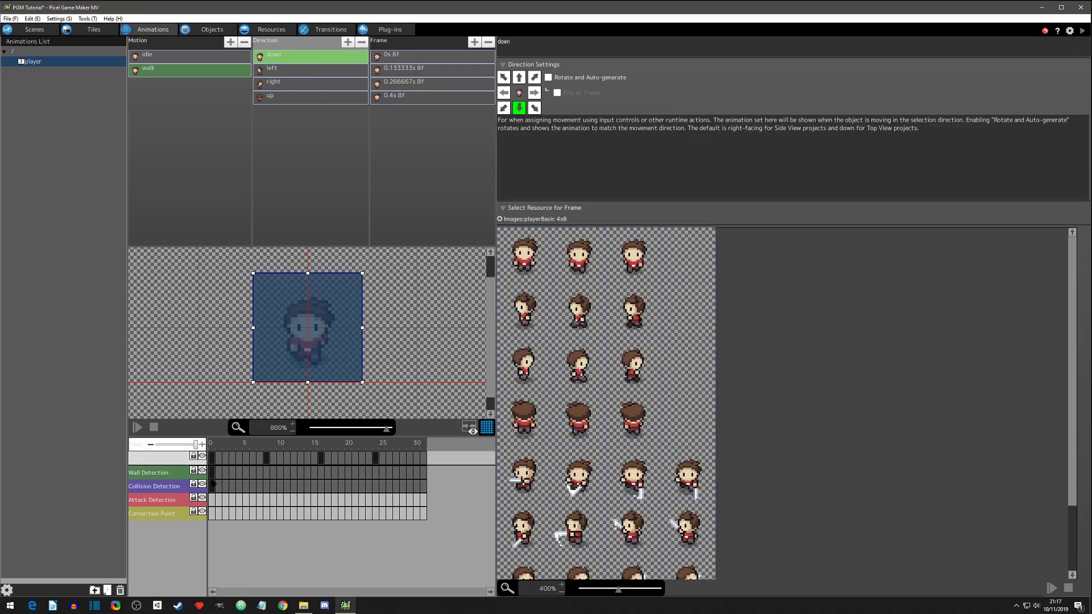
{"action": "left_click", "coordinate": [214, 473]}
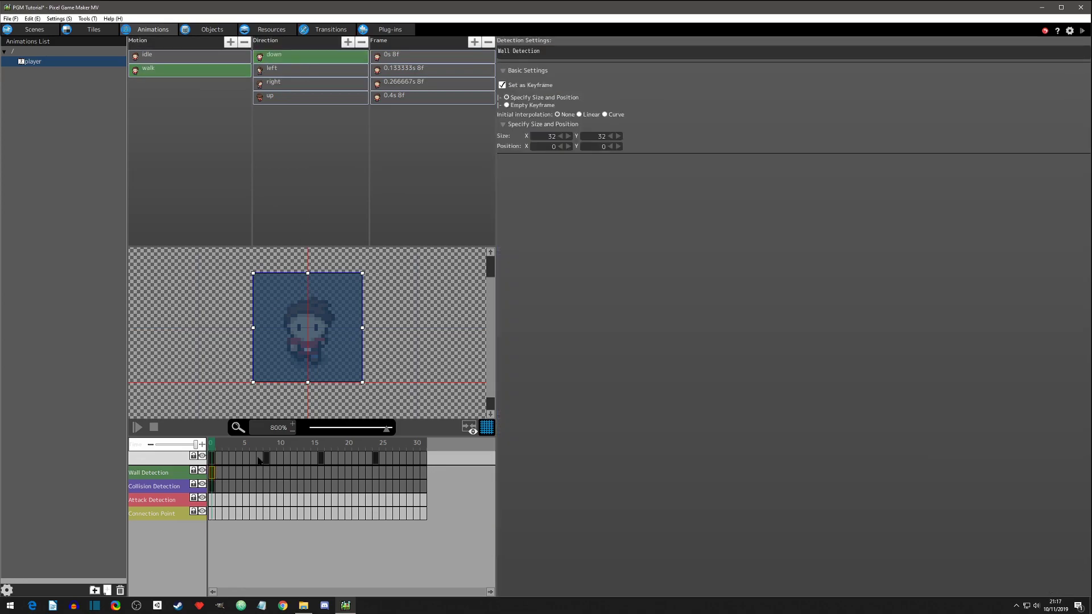
{"action": "left_click", "coordinate": [334, 474]}
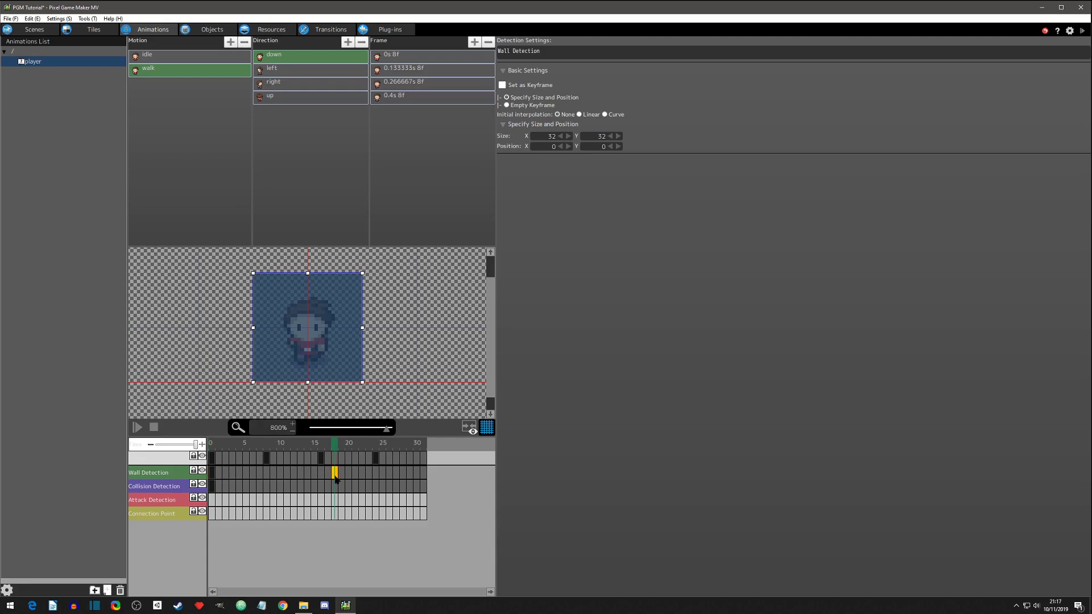
{"action": "right_click", "coordinate": [335, 476]}
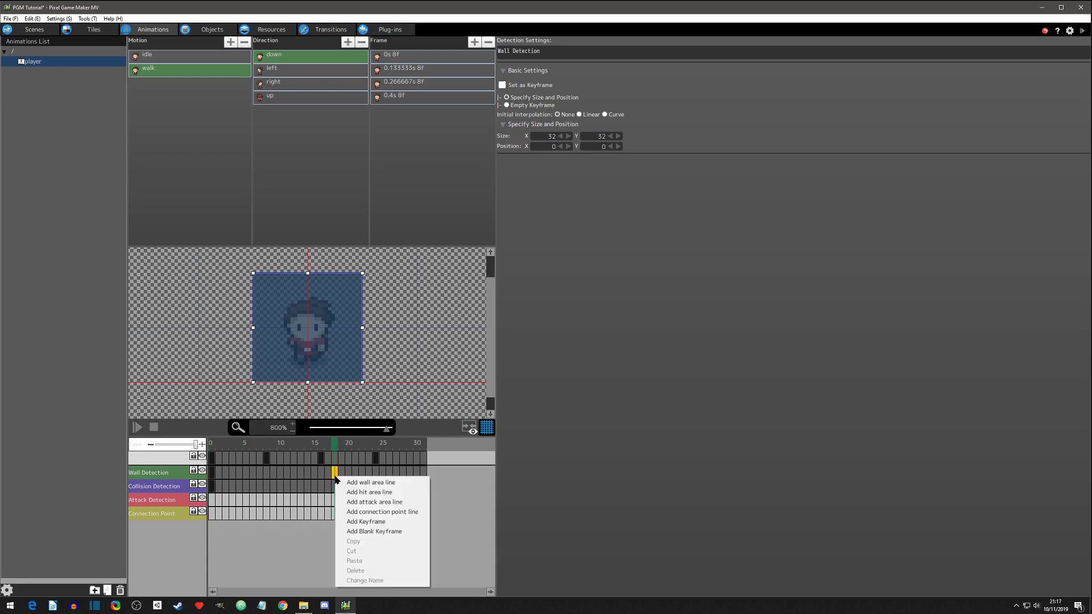
{"action": "left_click", "coordinate": [363, 532]}
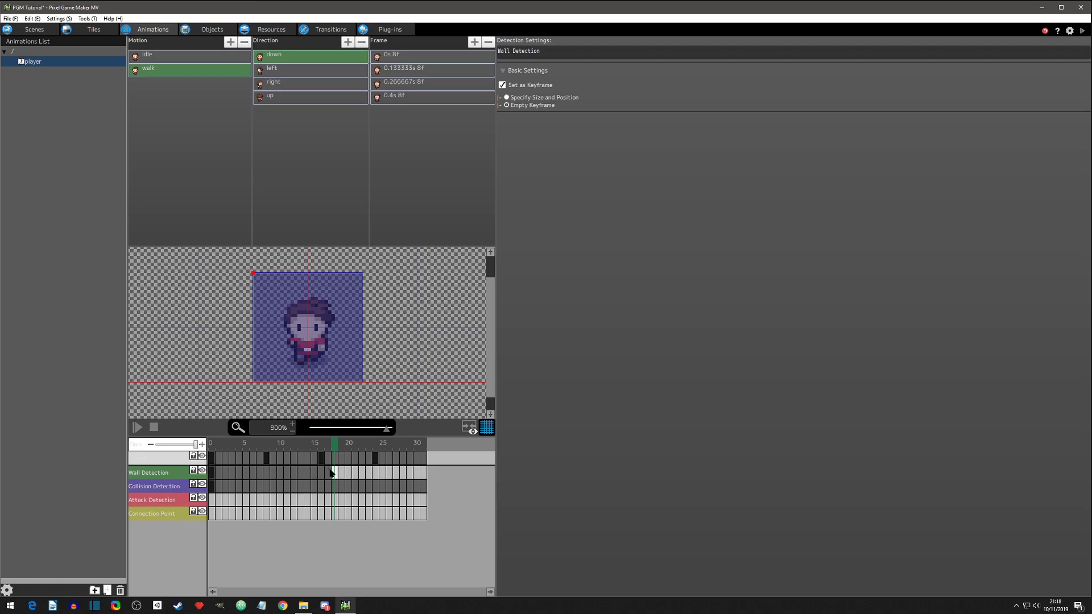
Step: Make walk-down frame 0 a wall keyframe and shrink its box to 10 by 6 at 11, 22
{"action": "left_click", "coordinate": [350, 497]}
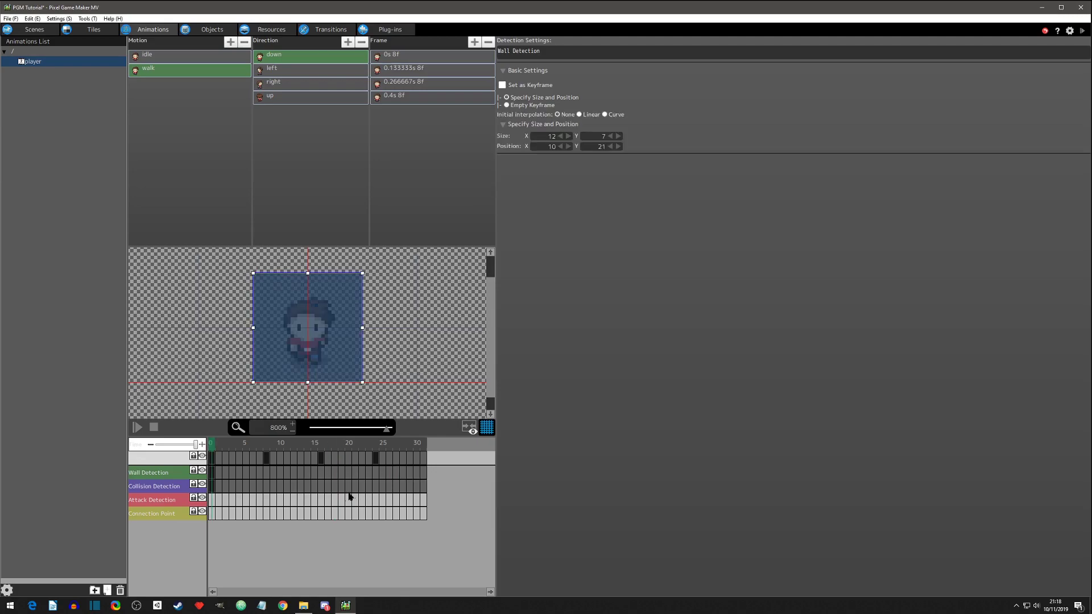
{"action": "left_click", "coordinate": [215, 478]}
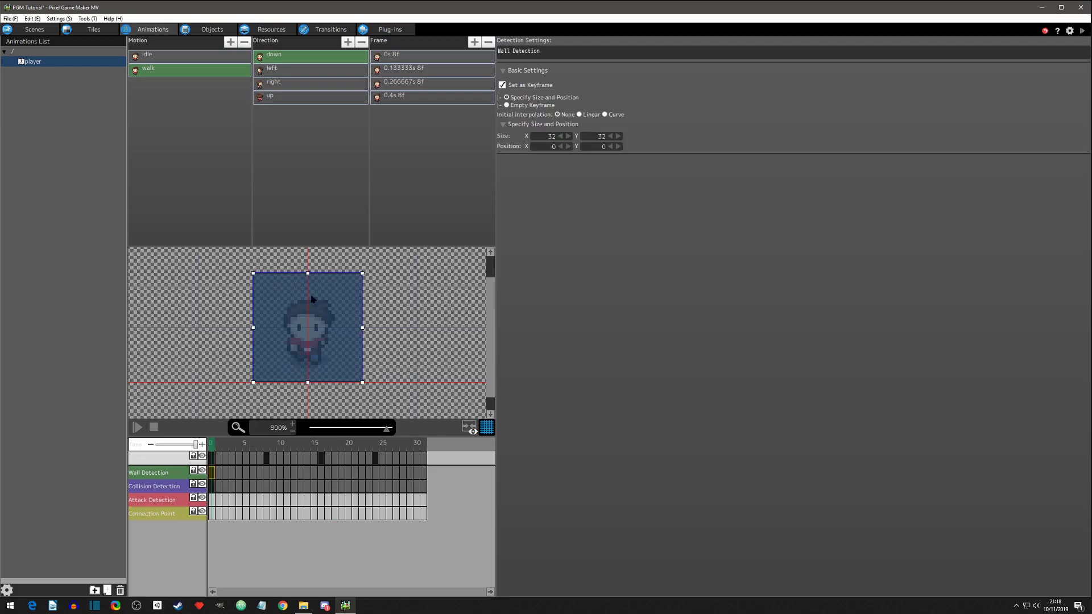
{"action": "mouse_move", "coordinate": [308, 274]}
{"action": "left_mouse_down"}
{"action": "mouse_move", "coordinate": [309, 350]}
{"action": "mouse_move", "coordinate": [254, 367]}
{"action": "mouse_move", "coordinate": [292, 369]}
{"action": "left_mouse_up"}
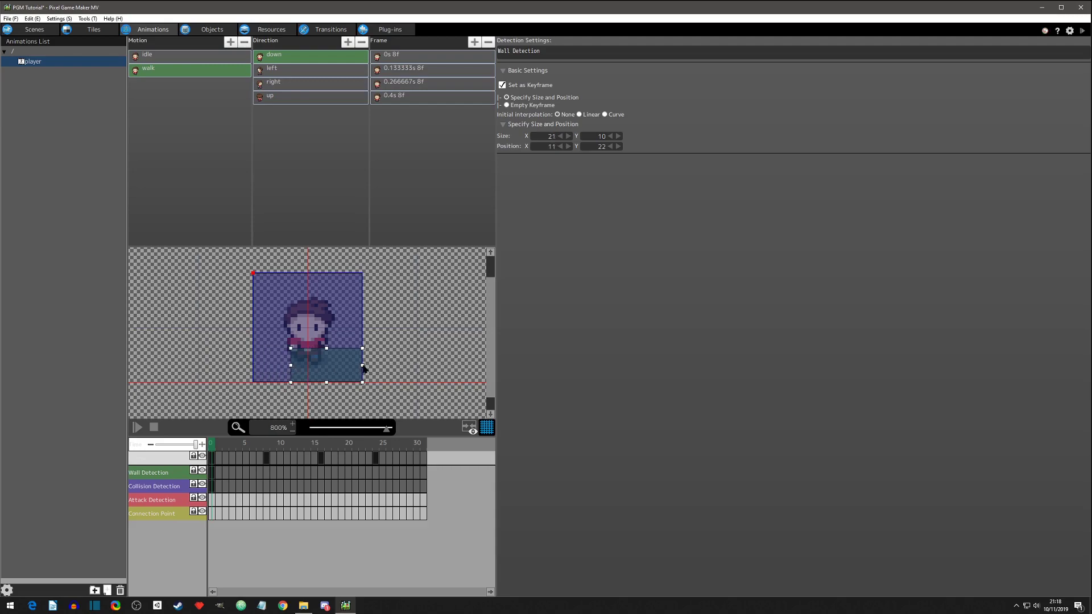
{"action": "left_click_drag", "start_coordinate": [363, 369], "coordinate": [326, 369]}
{"action": "left_click_drag", "start_coordinate": [309, 382], "coordinate": [309, 373]}
Step: Fit the walk-down collision box tightly around the body: 12×18 at offset 10,9
{"action": "left_click", "coordinate": [210, 485]}
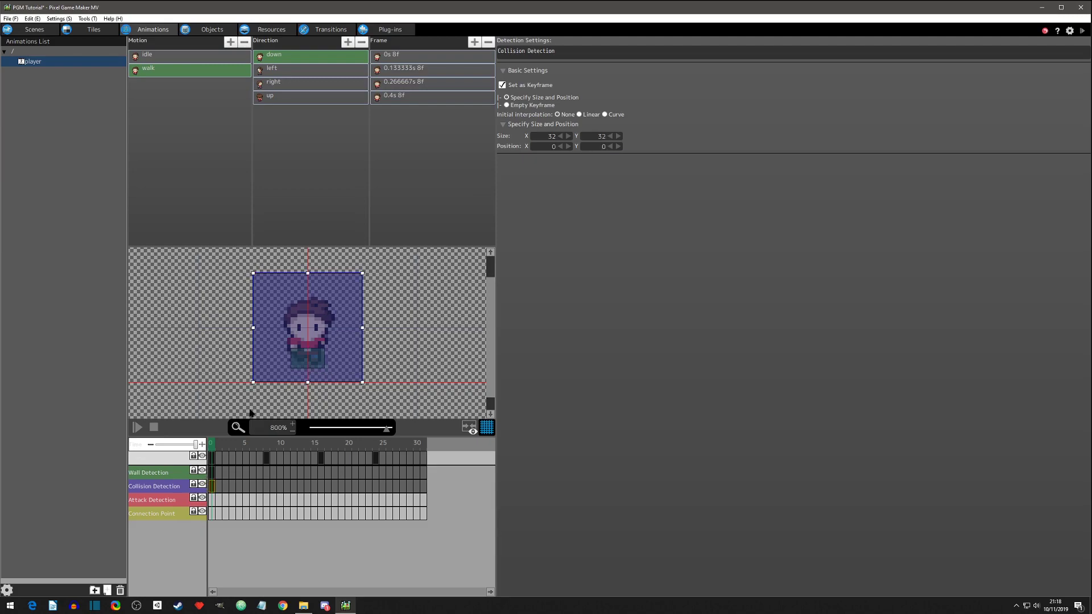
{"action": "left_click_drag", "start_coordinate": [309, 274], "coordinate": [309, 301]}
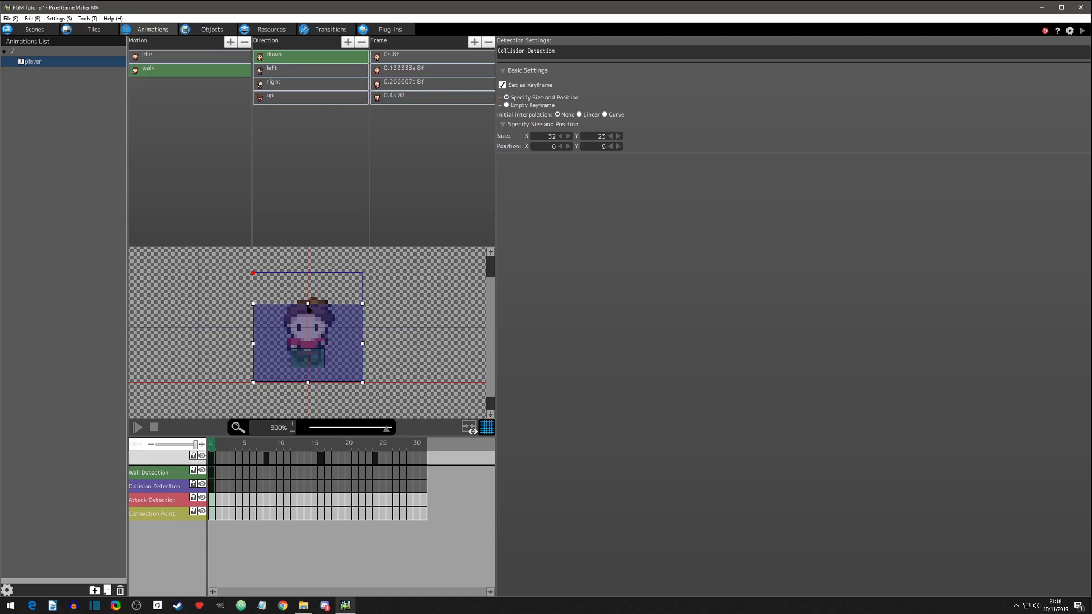
{"action": "left_click_drag", "start_coordinate": [253, 344], "coordinate": [289, 344]}
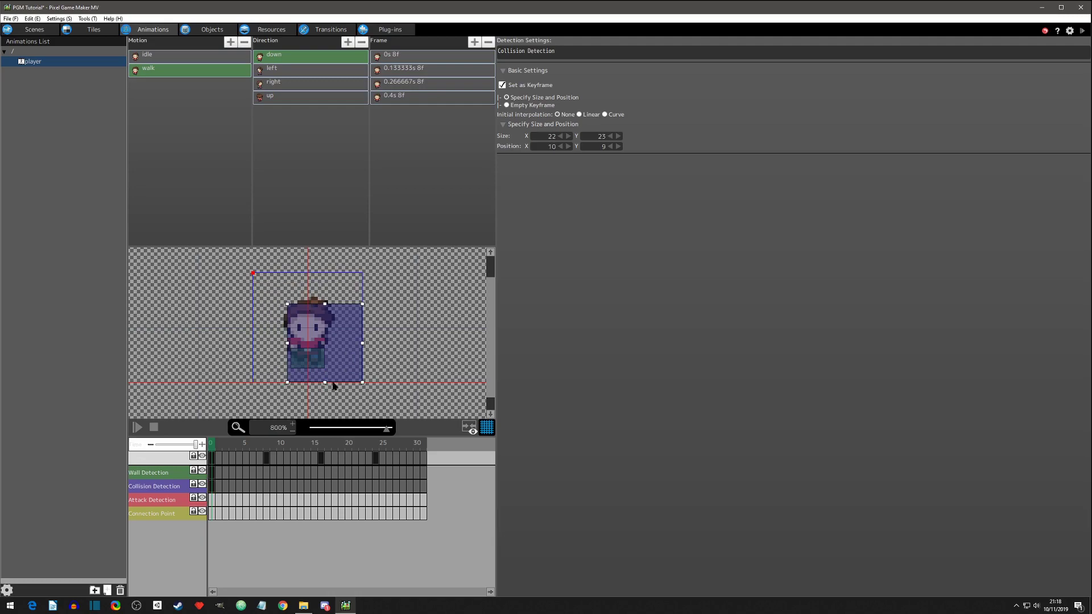
{"action": "left_click_drag", "start_coordinate": [325, 381], "coordinate": [333, 338]}
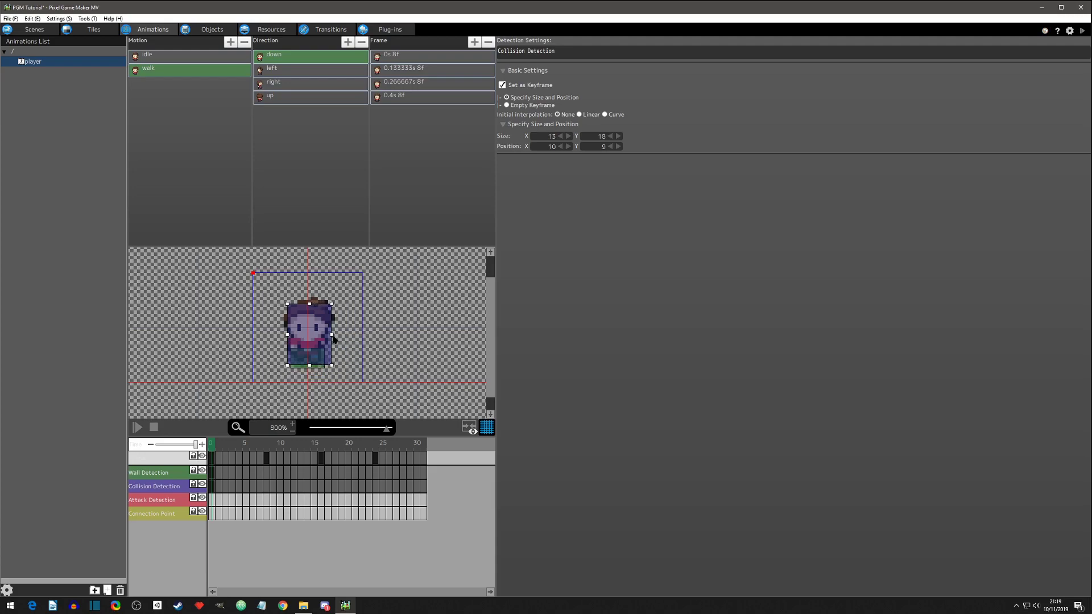
{"action": "left_click_drag", "start_coordinate": [333, 339], "coordinate": [331, 340]}
{"action": "left_click", "coordinate": [229, 57]}
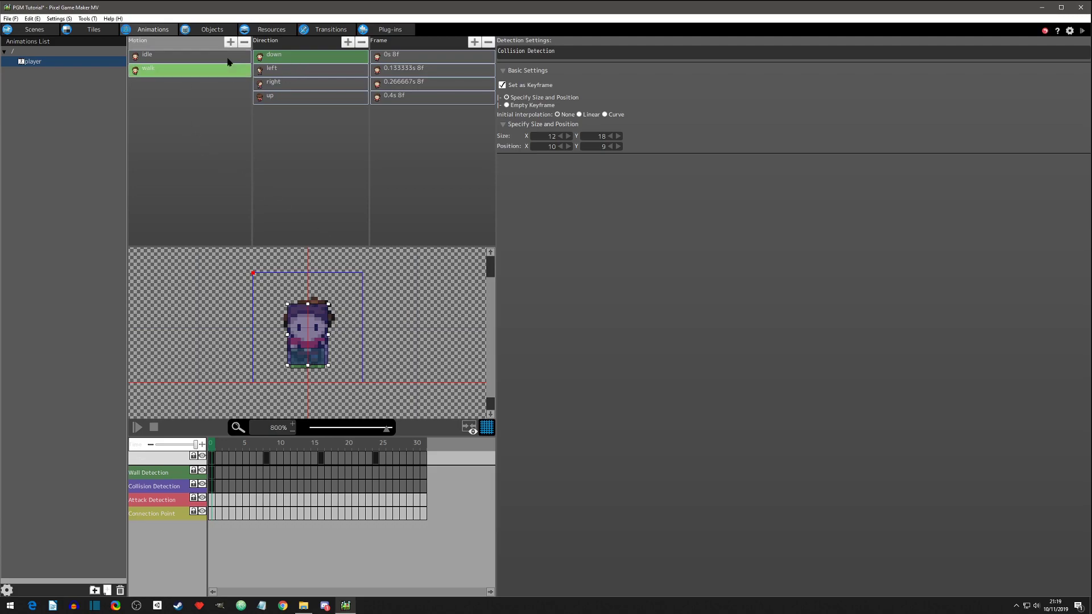
Step: Make the first walk-down Wall Detection frame a keyframe and widen the feet box
{"action": "left_click", "coordinate": [229, 70]}
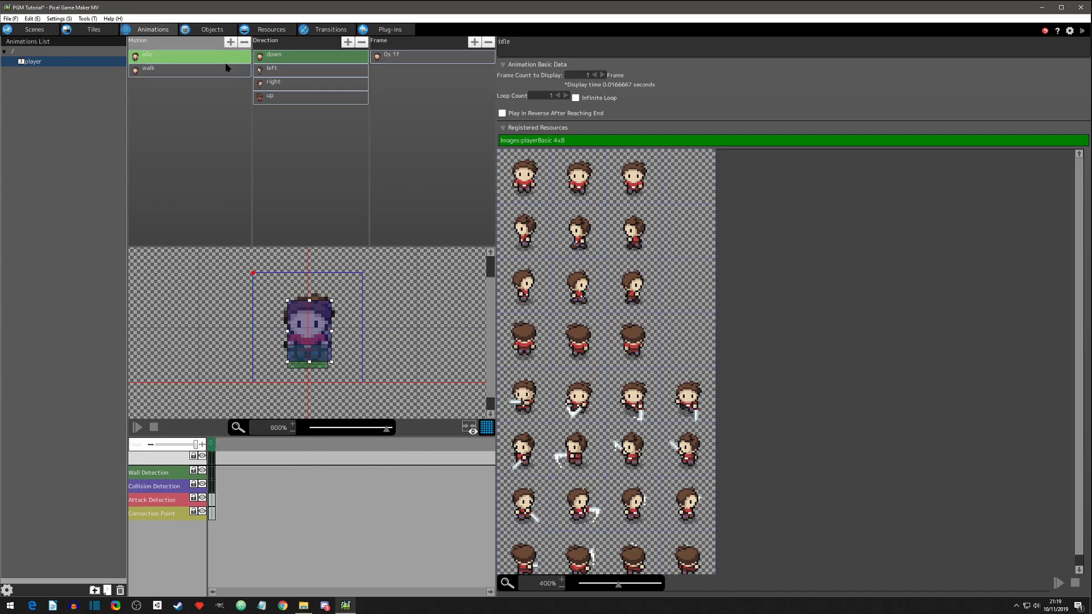
{"action": "left_click", "coordinate": [227, 70]}
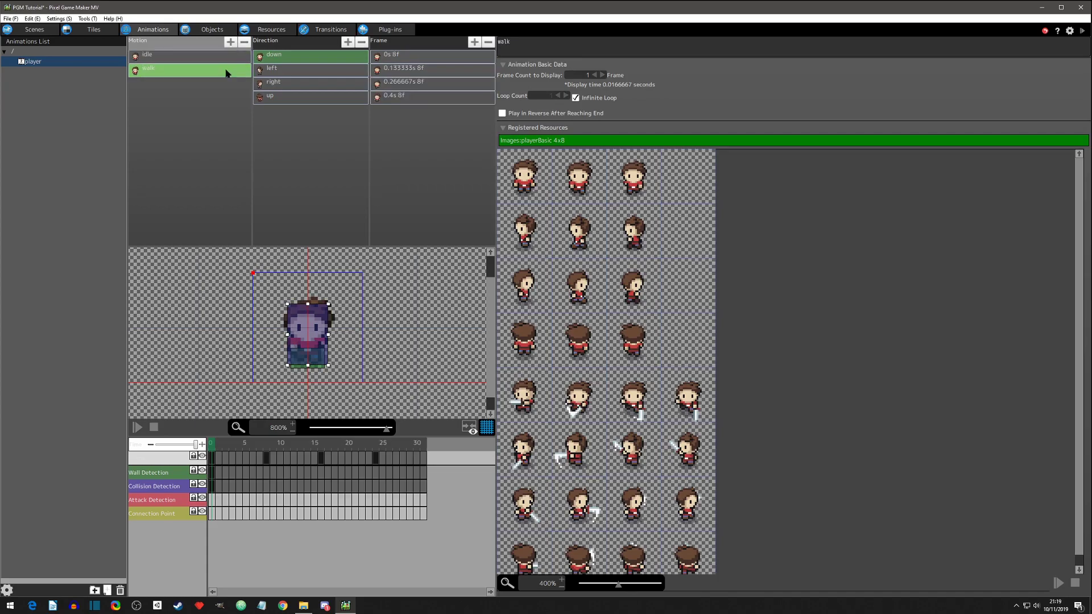
{"action": "left_click", "coordinate": [217, 472]}
{"action": "double_click", "coordinate": [217, 473]}
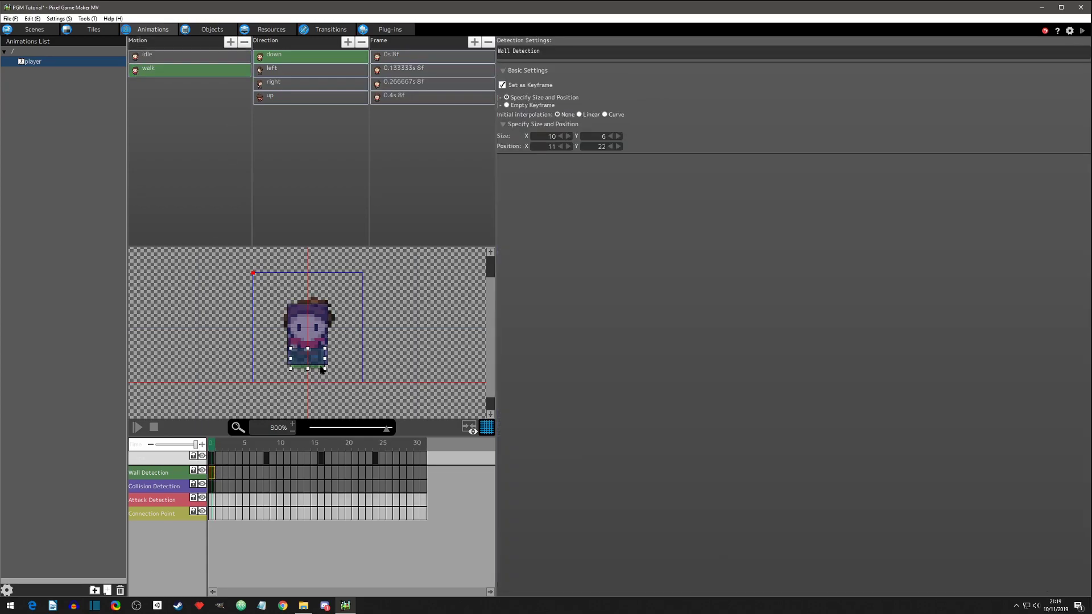
{"action": "left_click_drag", "start_coordinate": [329, 362], "coordinate": [332, 362]}
Step: Widen the walk-down collision box by one pixel after comparing with idle
{"action": "left_click", "coordinate": [155, 54]}
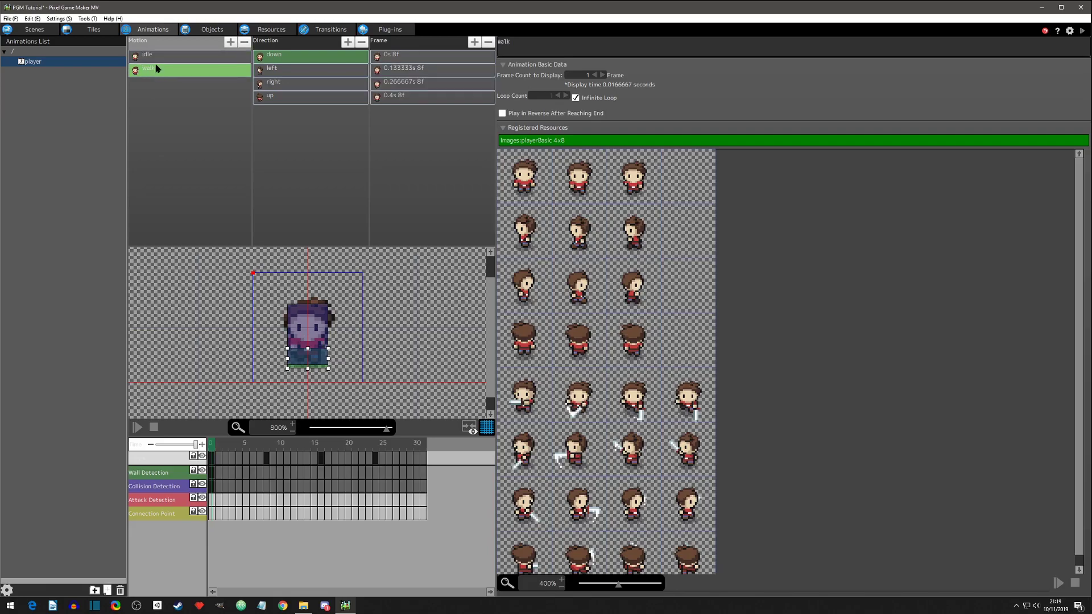
{"action": "left_click", "coordinate": [160, 57]}
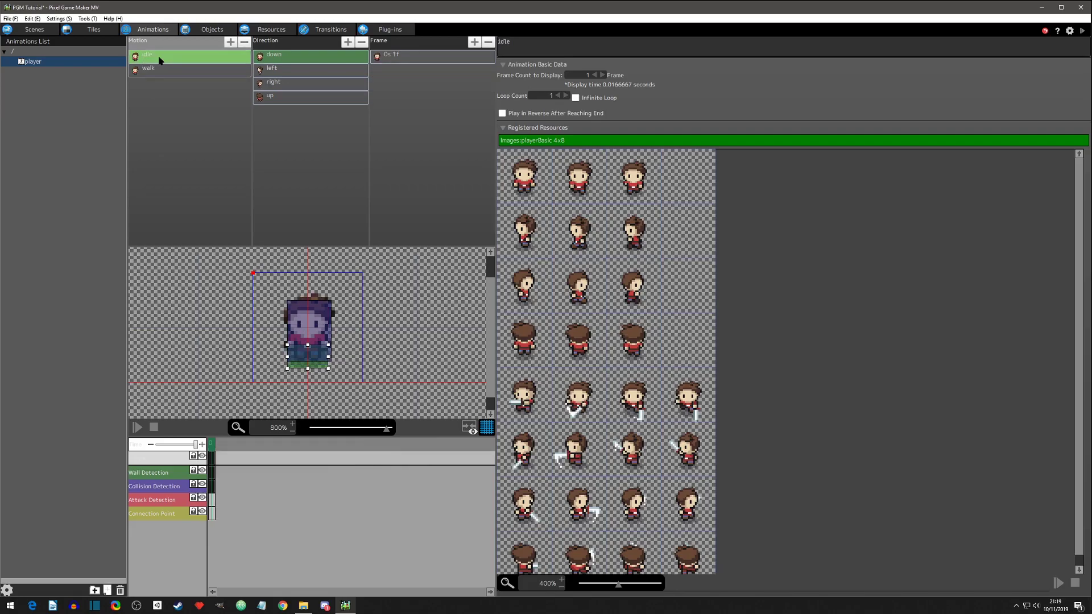
{"action": "left_click", "coordinate": [163, 58]}
{"action": "left_click", "coordinate": [172, 69]}
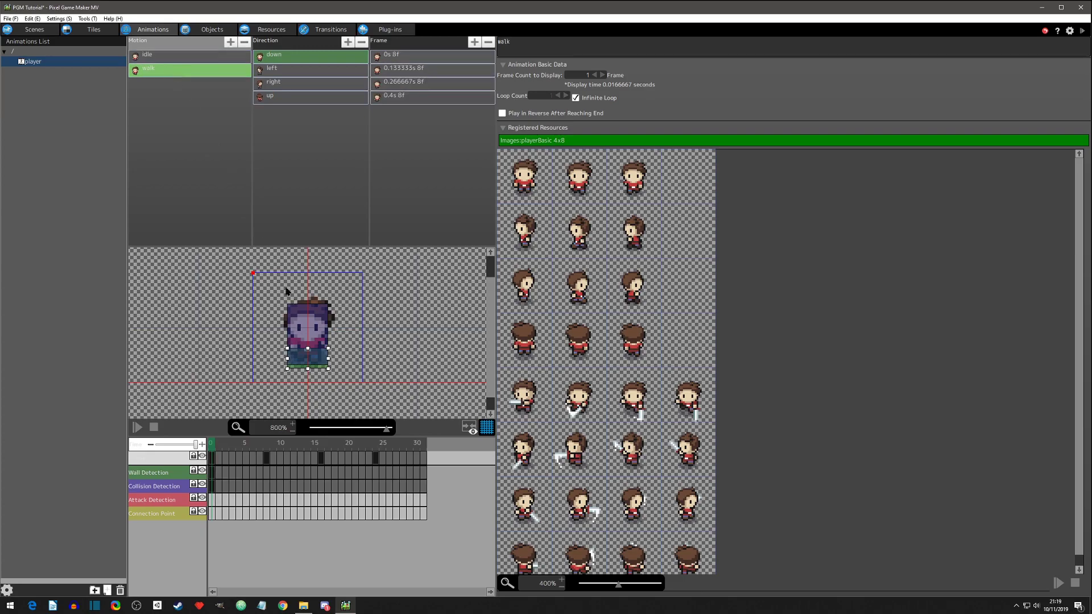
{"action": "left_click", "coordinate": [317, 329]}
{"action": "left_click", "coordinate": [330, 337]}
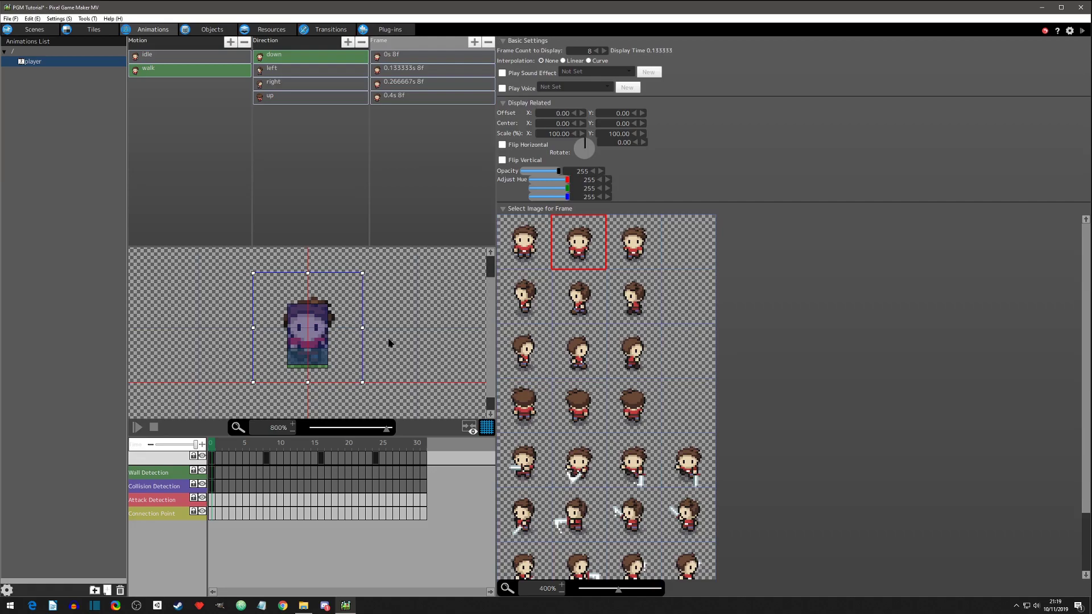
{"action": "left_click", "coordinate": [322, 331]}
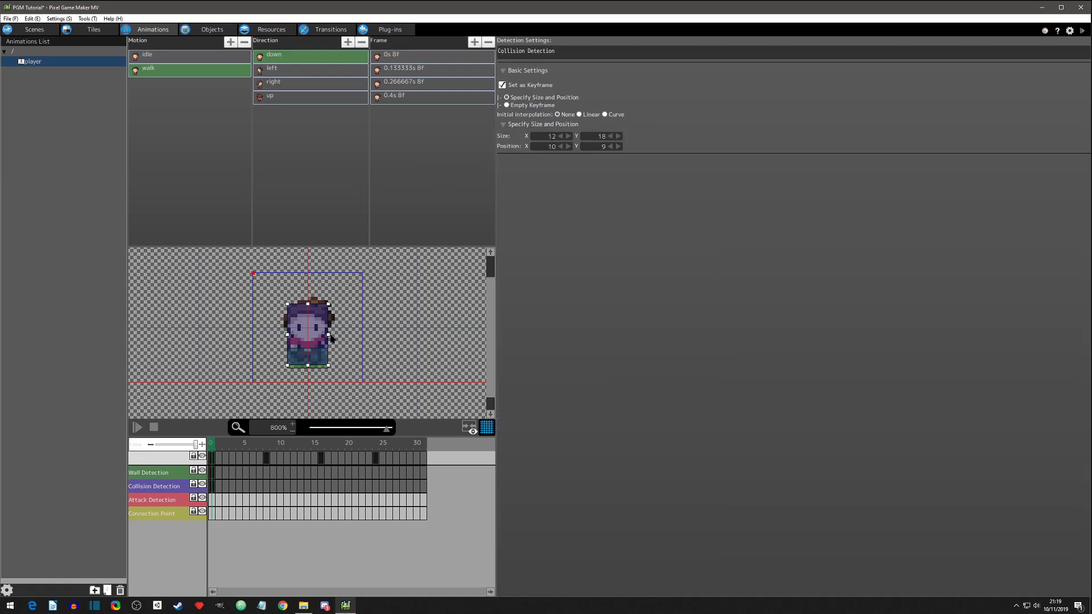
{"action": "left_click_drag", "start_coordinate": [329, 338], "coordinate": [333, 338]}
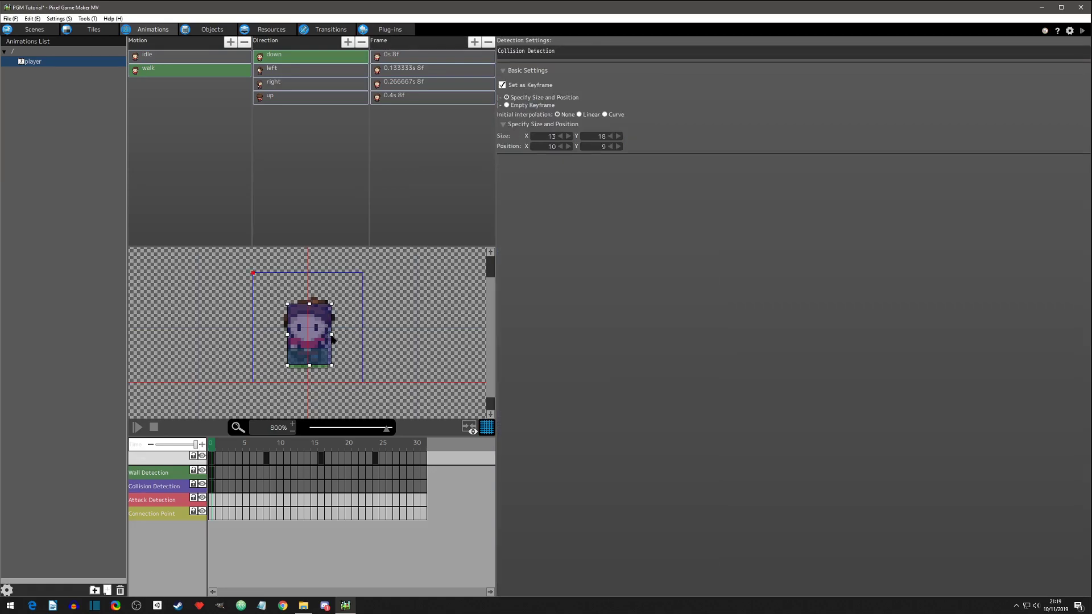
Step: Nudge the feet wall detection box up to 12×7 at offset 10,21, checking against idle
{"action": "left_click", "coordinate": [155, 69]}
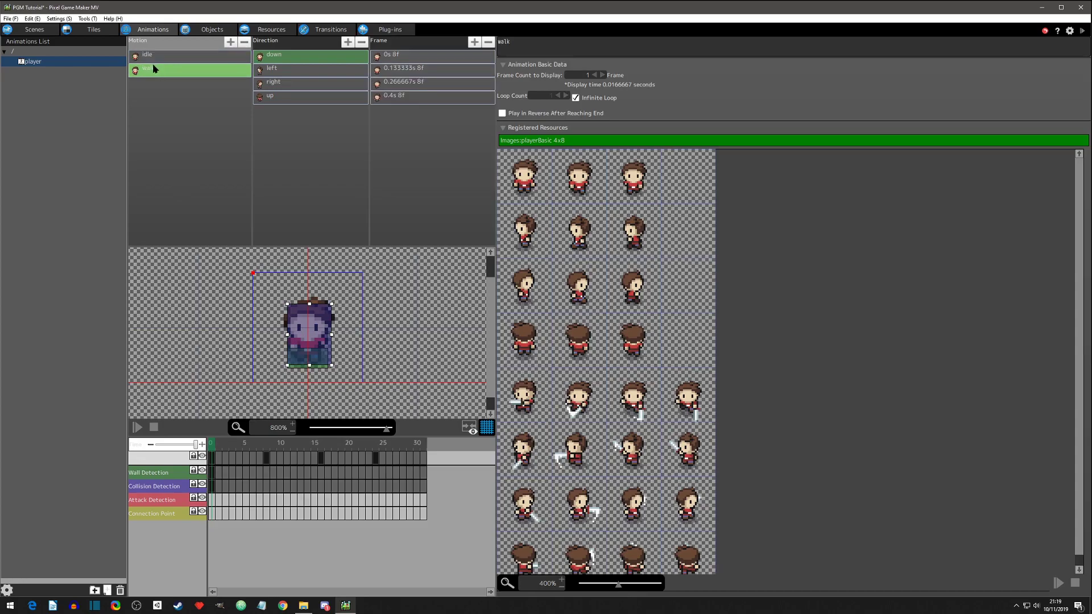
{"action": "left_click", "coordinate": [152, 58]}
{"action": "left_click", "coordinate": [313, 324]}
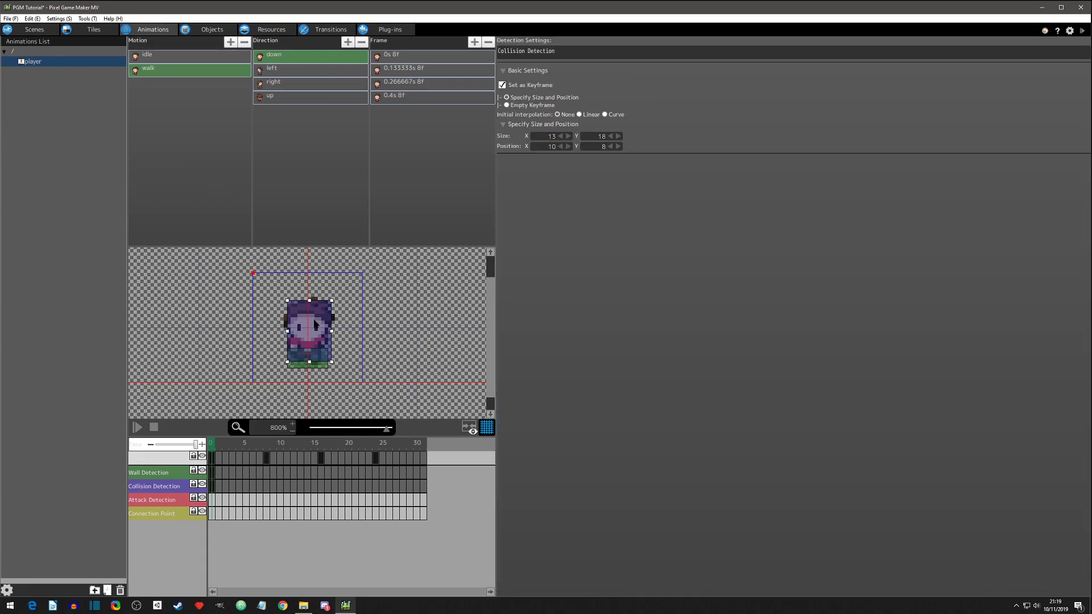
{"action": "left_click", "coordinate": [318, 369]}
{"action": "left_click_drag", "start_coordinate": [320, 364], "coordinate": [309, 341]}
{"action": "left_click", "coordinate": [175, 56]}
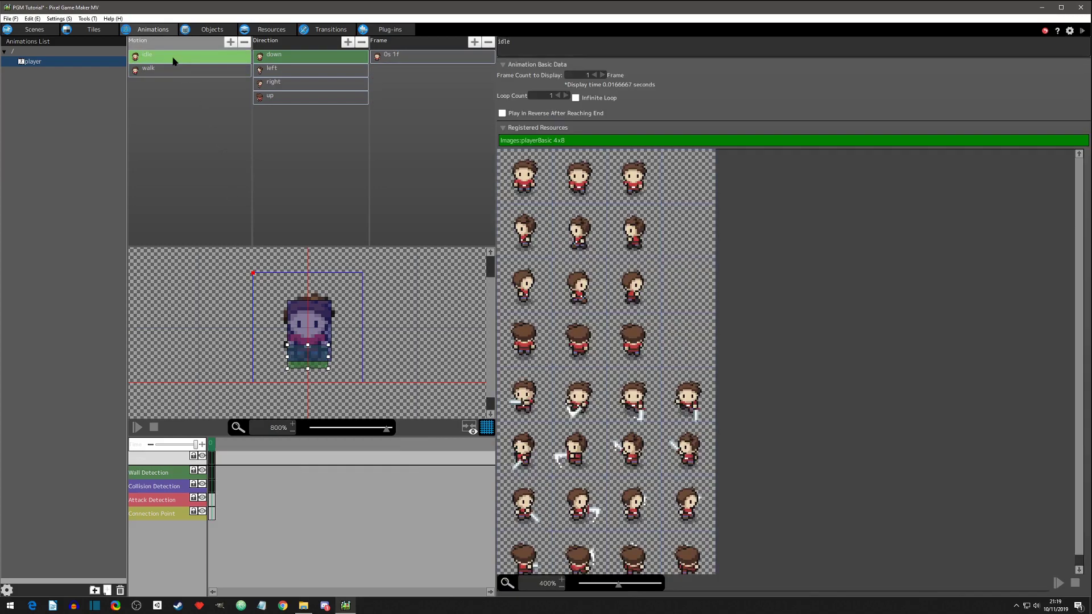
{"action": "left_click", "coordinate": [175, 57]}
{"action": "left_click", "coordinate": [175, 70]}
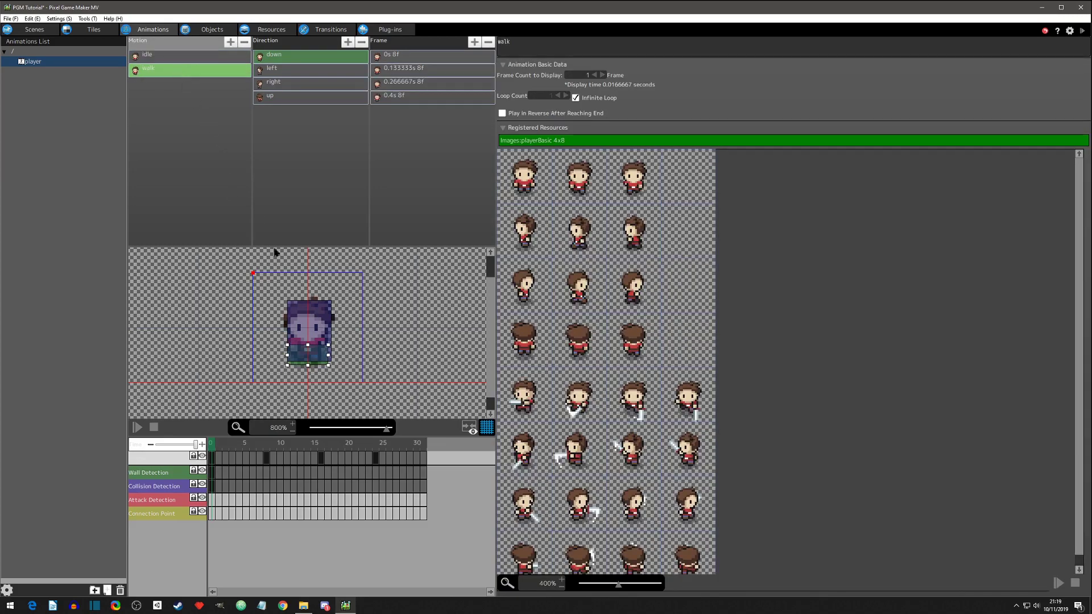
{"action": "left_click", "coordinate": [309, 369]}
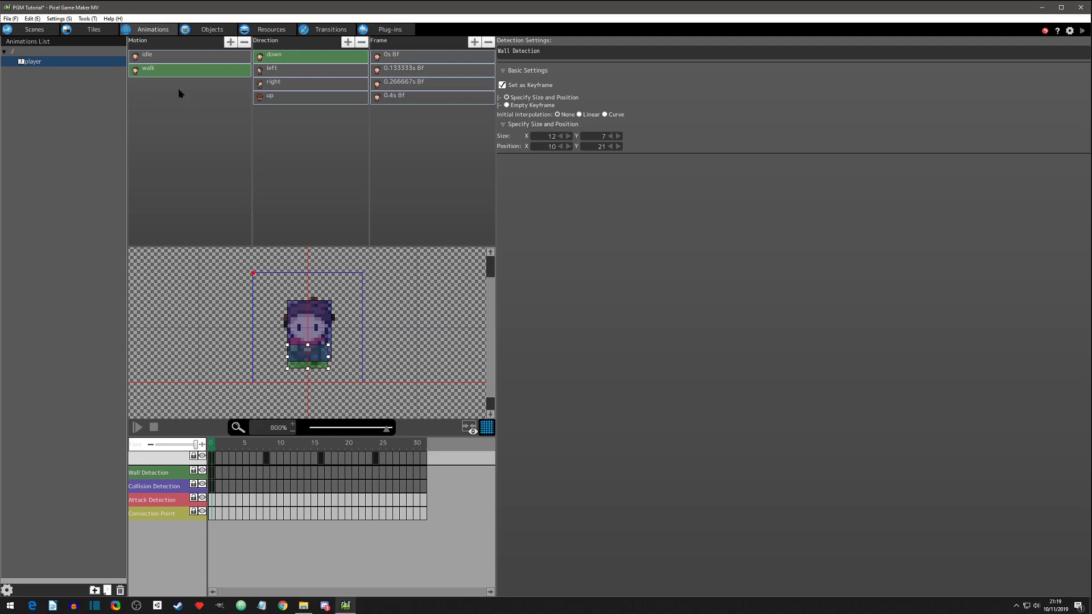
{"action": "left_click", "coordinate": [167, 56]}
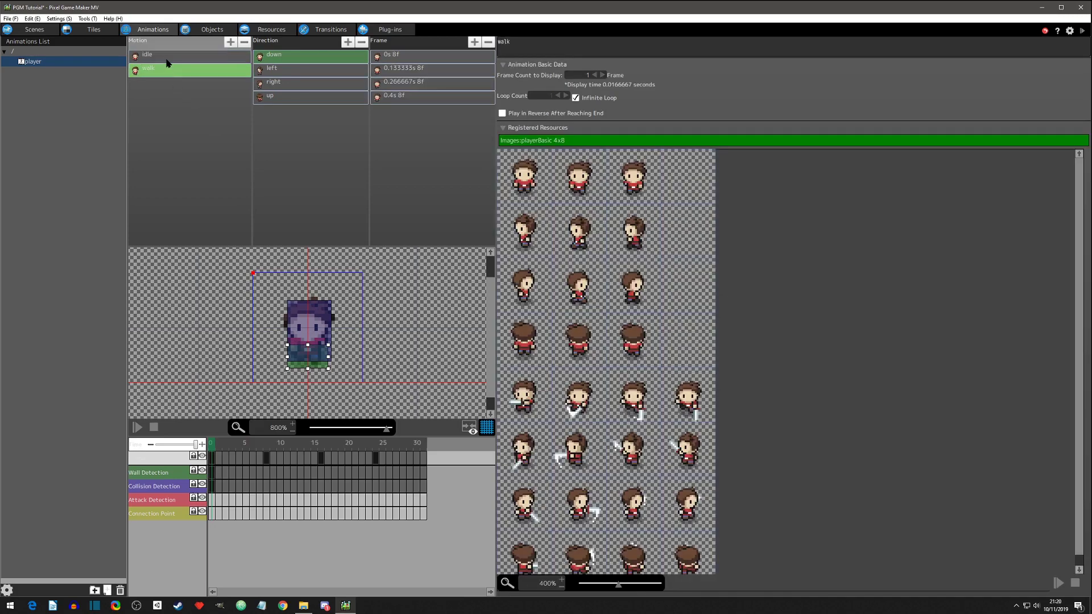
{"action": "left_click", "coordinate": [167, 60]}
Step: Replace the walk's left, right and up directions with three copies of down
{"action": "left_click", "coordinate": [286, 59]}
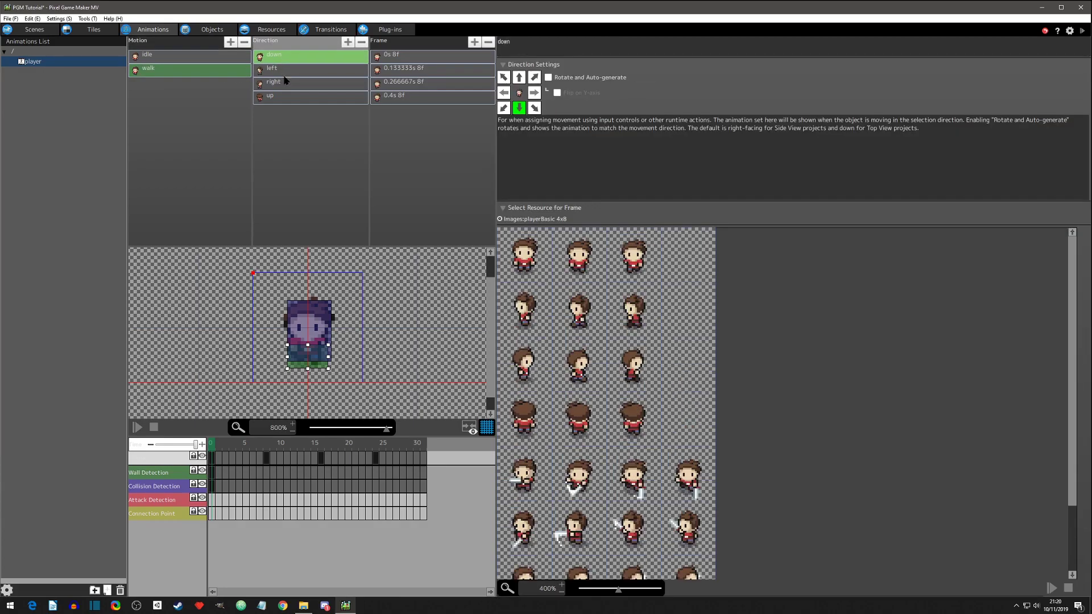
{"action": "left_click", "coordinate": [281, 68]}
{"action": "left_click", "coordinate": [285, 96], "text": "shift"}
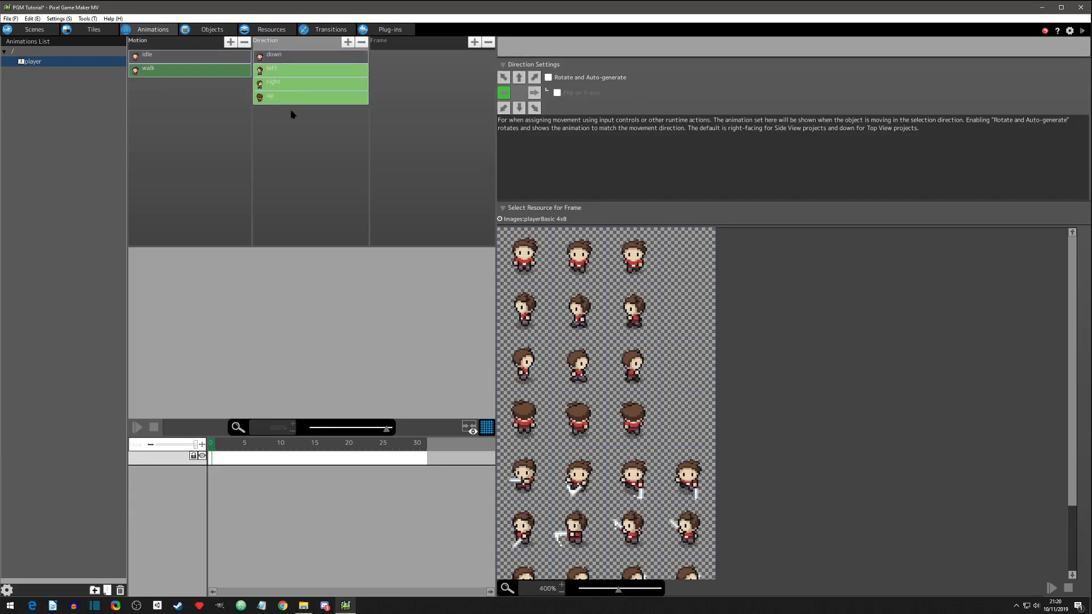
{"action": "key", "text": "Delete"}
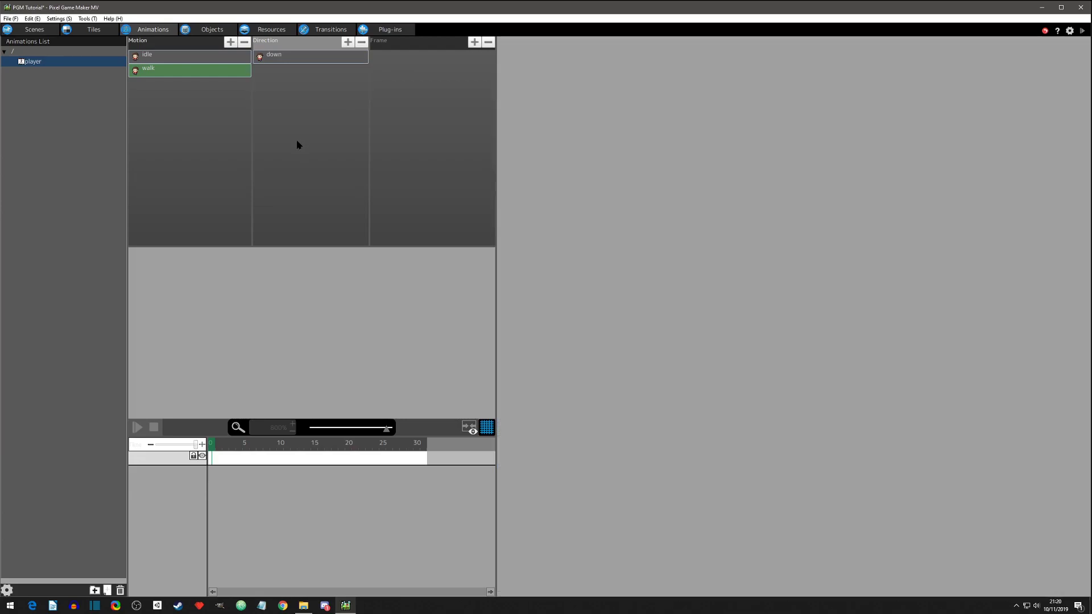
{"action": "left_click", "coordinate": [281, 59]}
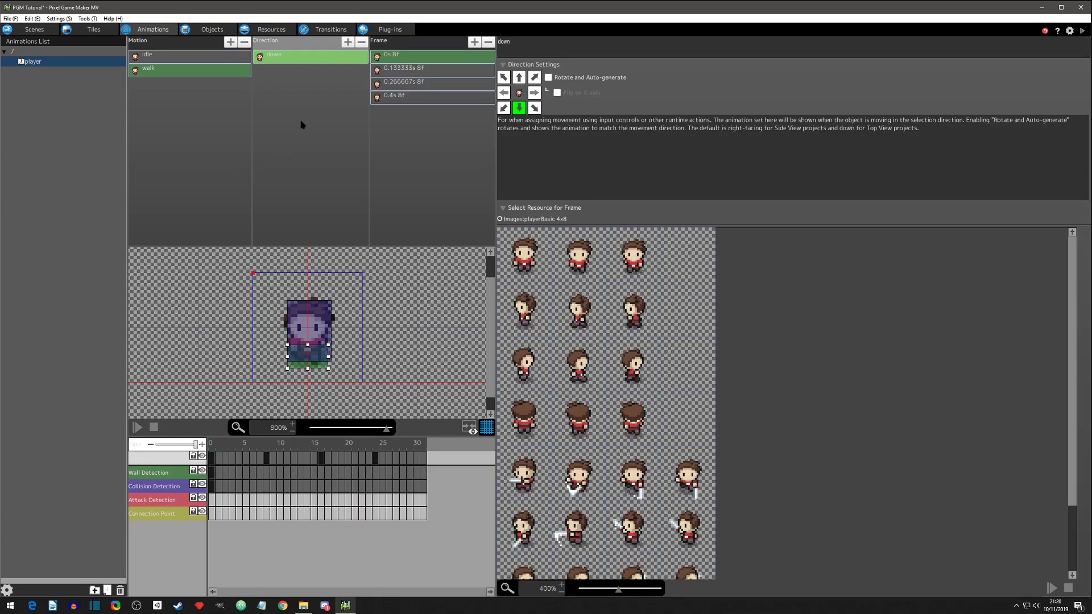
{"action": "key", "text": "ctrl+v"}
Step: Rename the first down copy, down(1), to 'left'
{"action": "left_click", "coordinate": [292, 70]}
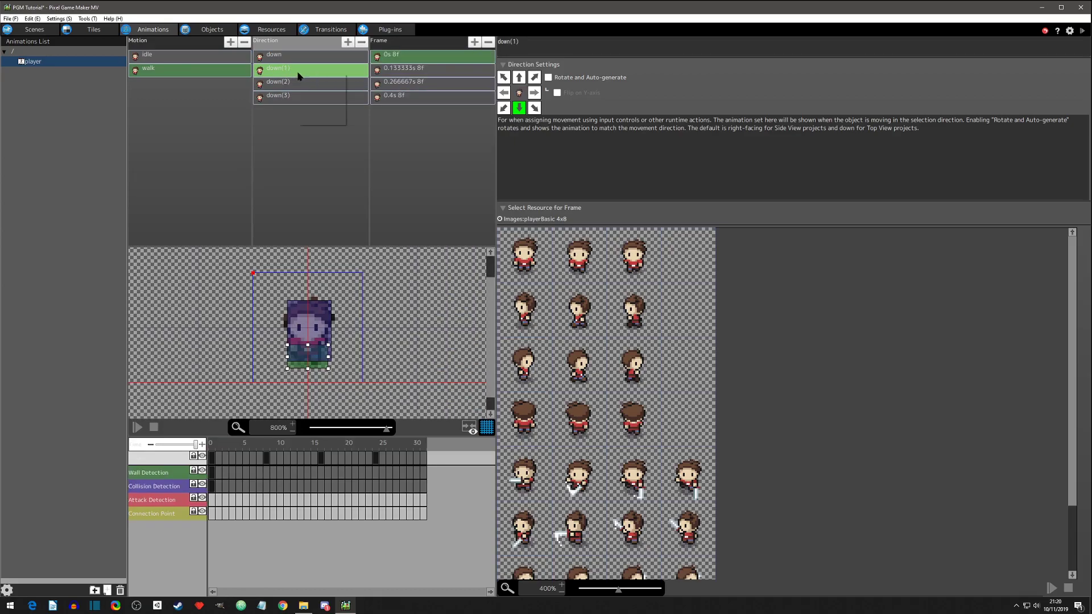
{"action": "double_click", "coordinate": [292, 74]}
{"action": "type", "text": "left"}
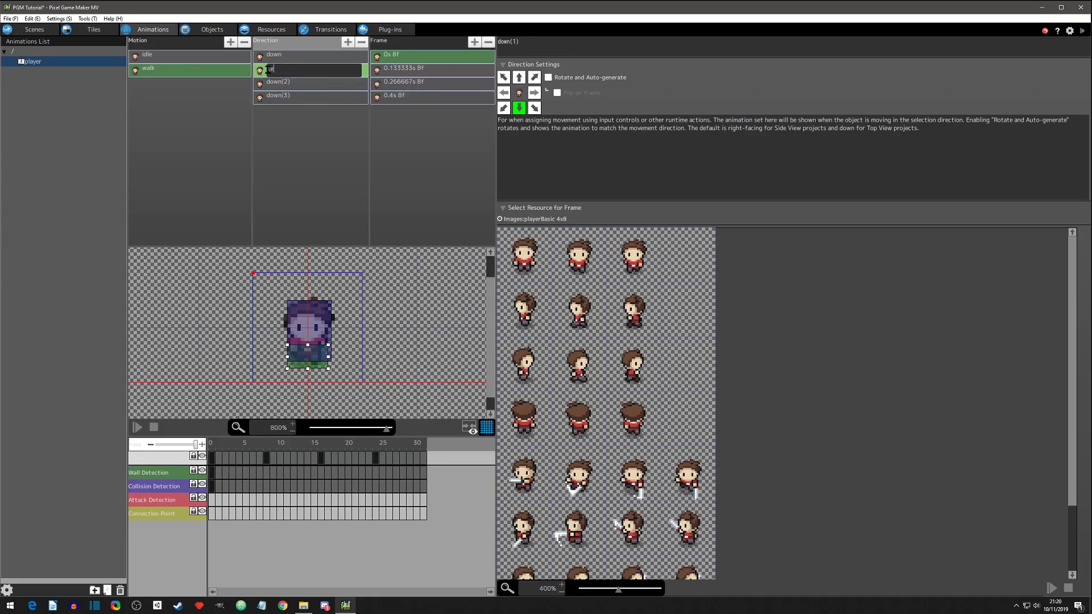
{"action": "key", "text": "Return"}
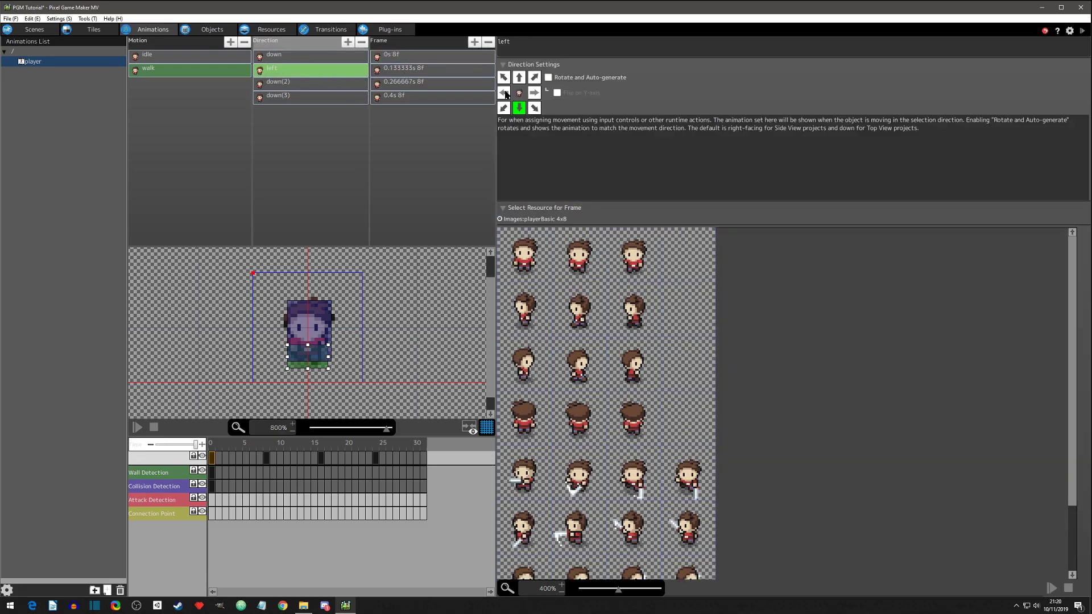
Step: Set the left direction to leftward movement with second-row side sprites on all four frames
{"action": "left_click", "coordinate": [503, 93]}
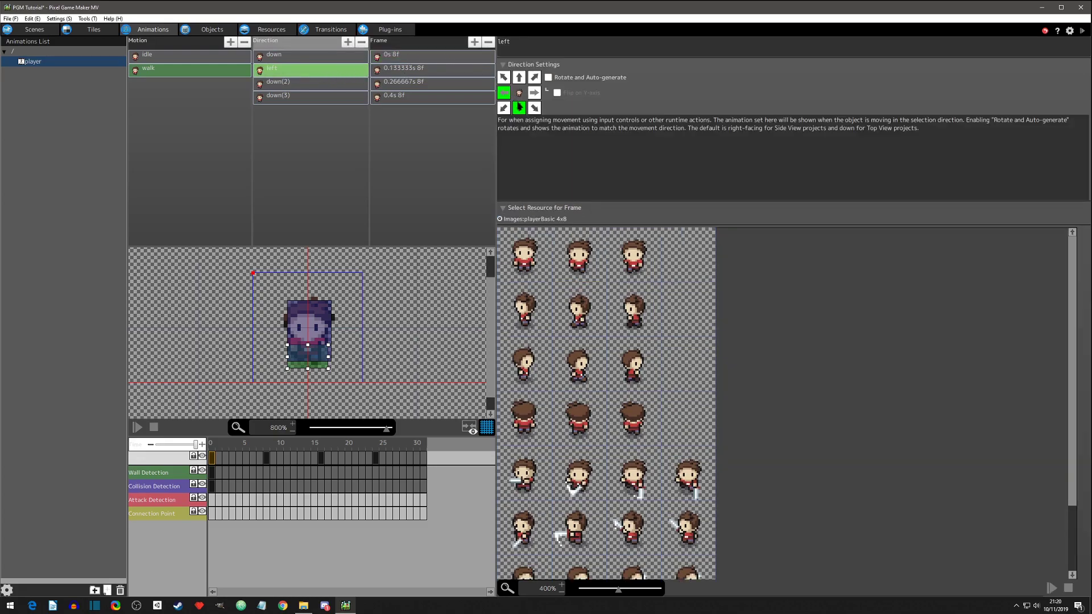
{"action": "left_click", "coordinate": [397, 58]}
{"action": "left_click", "coordinate": [577, 298]}
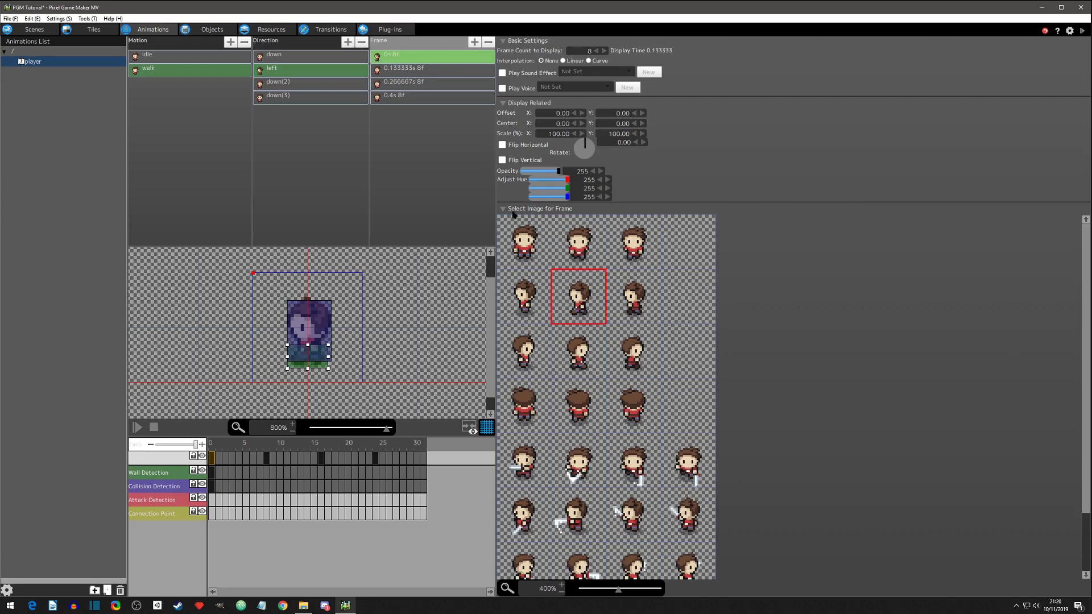
{"action": "left_click", "coordinate": [409, 70]}
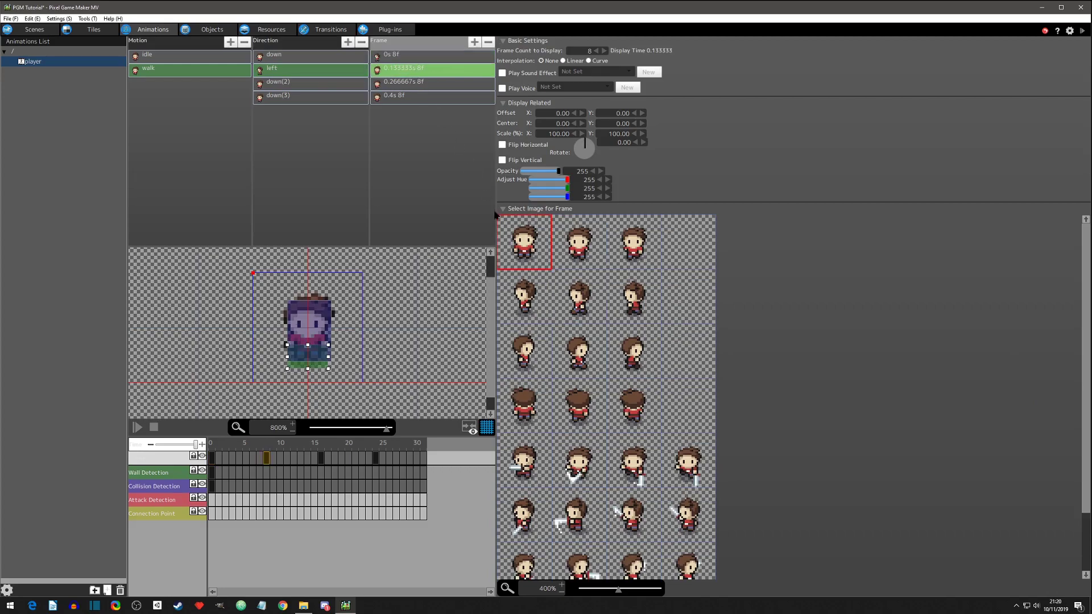
{"action": "left_click", "coordinate": [528, 294]}
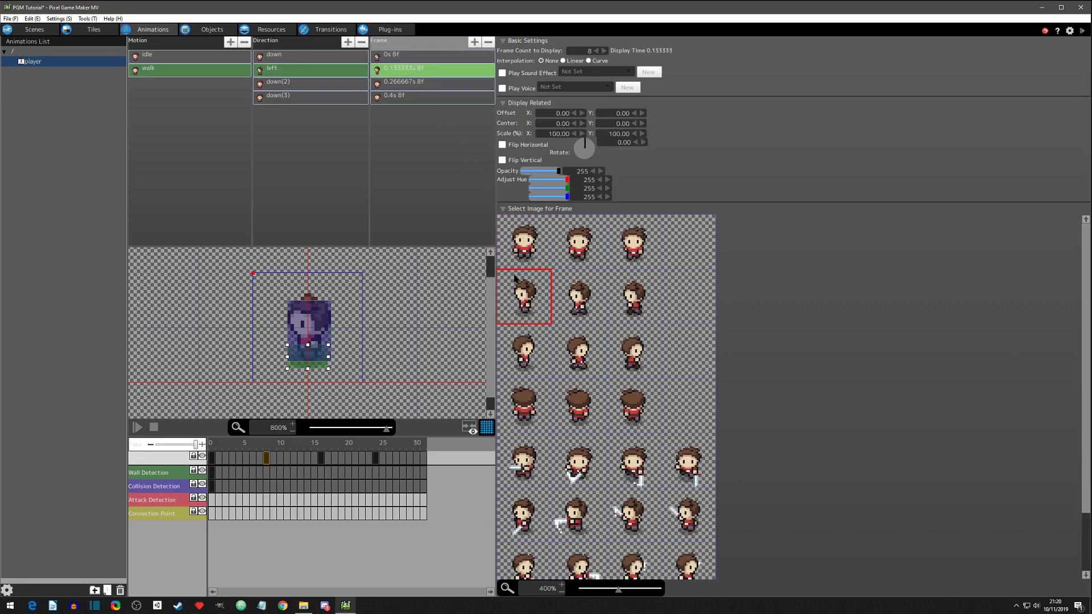
{"action": "left_click", "coordinate": [414, 83]}
{"action": "left_click", "coordinate": [621, 309]}
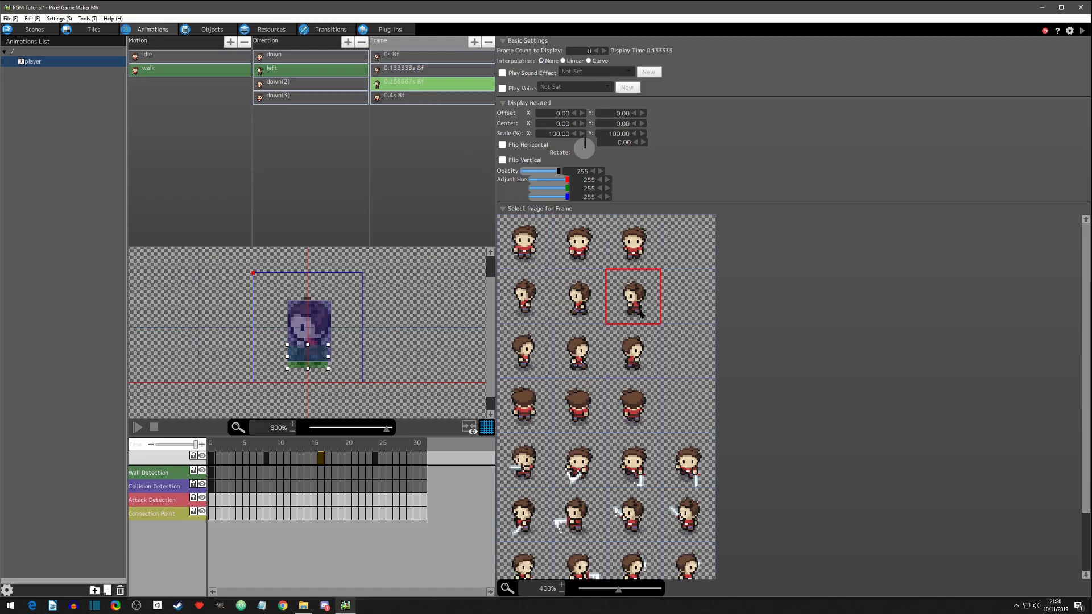
{"action": "left_click", "coordinate": [413, 96]}
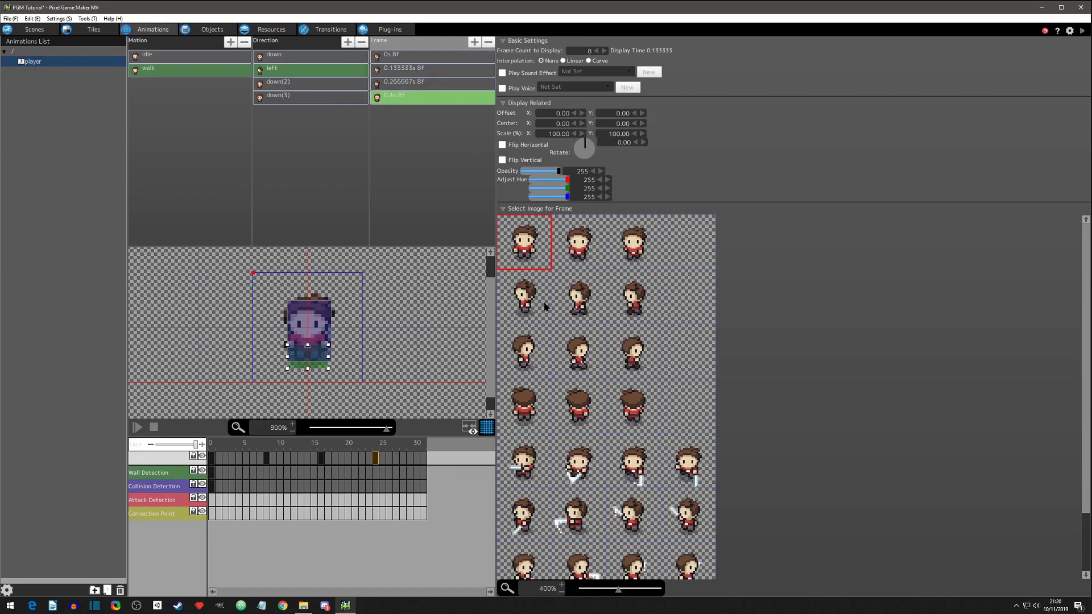
{"action": "left_click", "coordinate": [525, 299]}
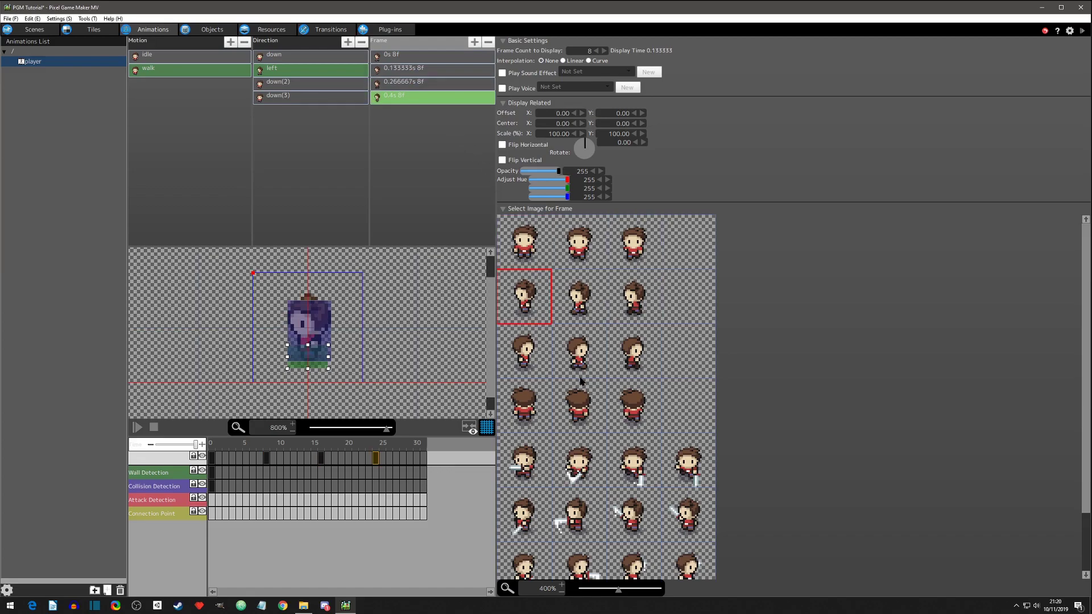
Step: Select the third walk direction, down(2)
{"action": "left_click", "coordinate": [290, 57]}
{"action": "left_click", "coordinate": [412, 99]}
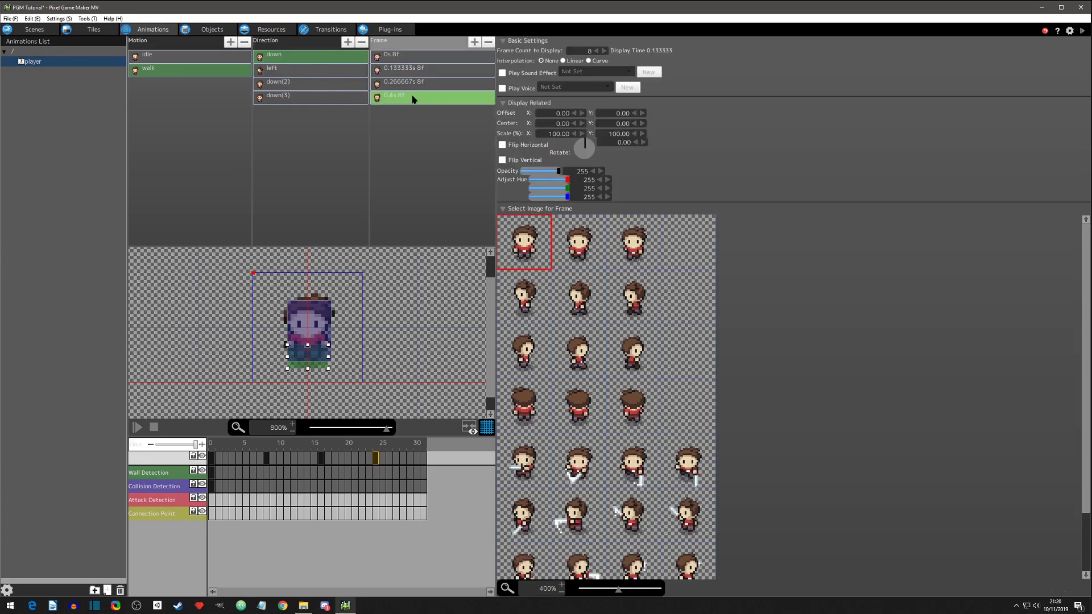
{"action": "left_click", "coordinate": [290, 83]}
Step: Rename down(2) to 'right' and set it for rightward movement
{"action": "double_click", "coordinate": [304, 82]}
{"action": "key", "text": "ctrl+a"}
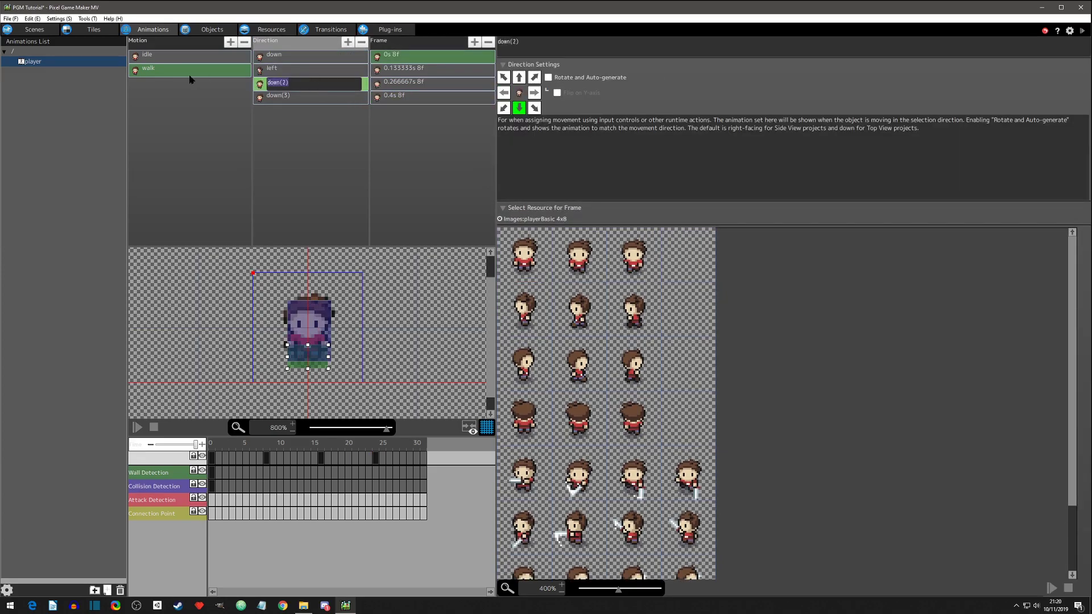
{"action": "type", "text": "right"}
{"action": "key", "text": "Return"}
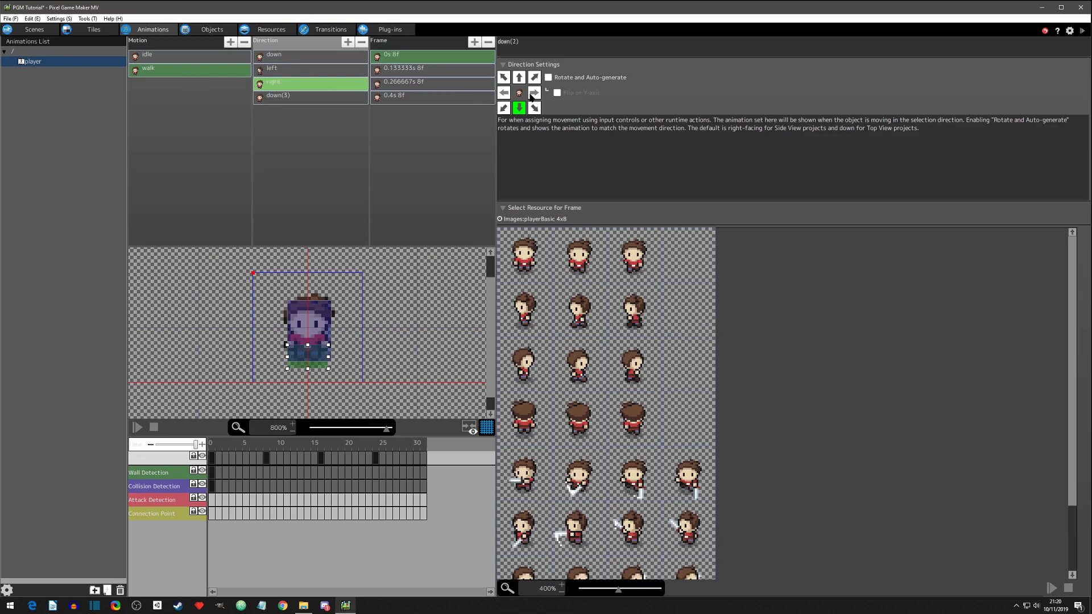
{"action": "left_click", "coordinate": [533, 92]}
Step: Assign third-row sprites (middle, left, right, left) to the right walk's four frames
{"action": "left_click", "coordinate": [398, 56]}
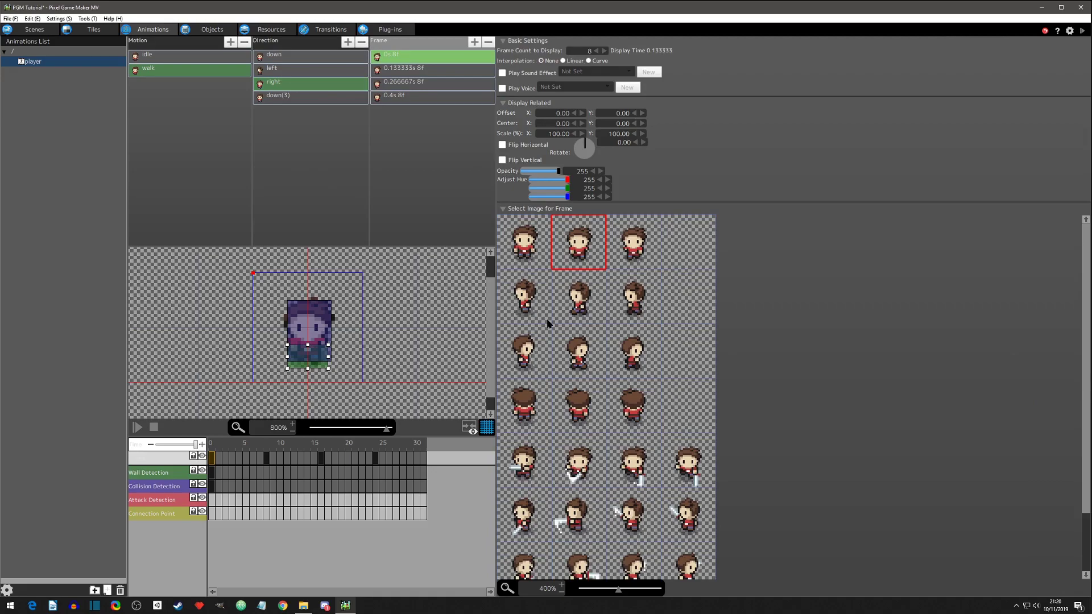
{"action": "left_click", "coordinate": [576, 352]}
{"action": "left_click", "coordinate": [402, 69]}
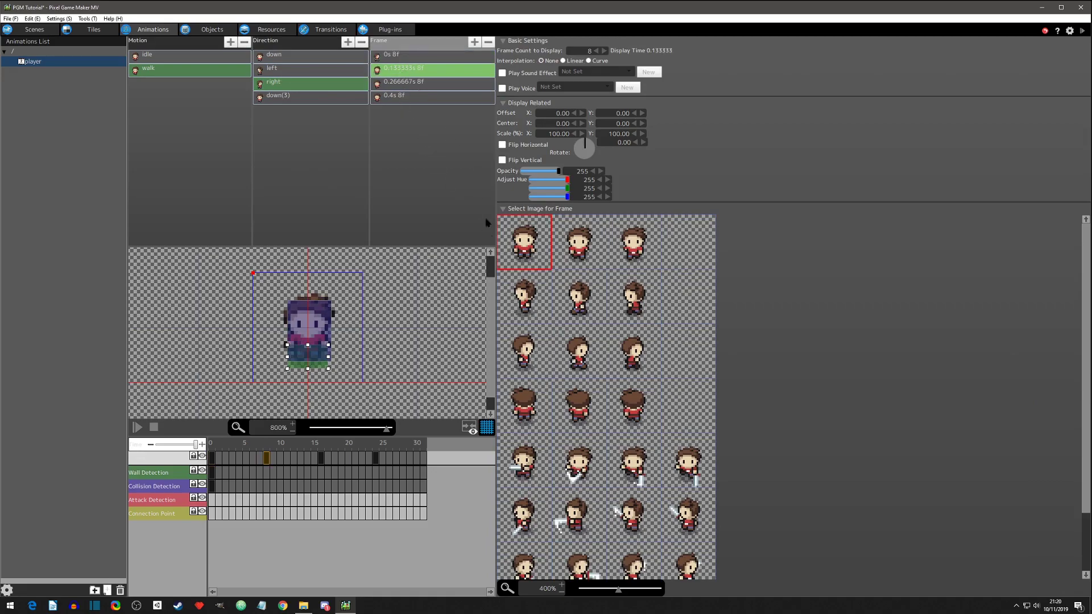
{"action": "left_click", "coordinate": [524, 349]}
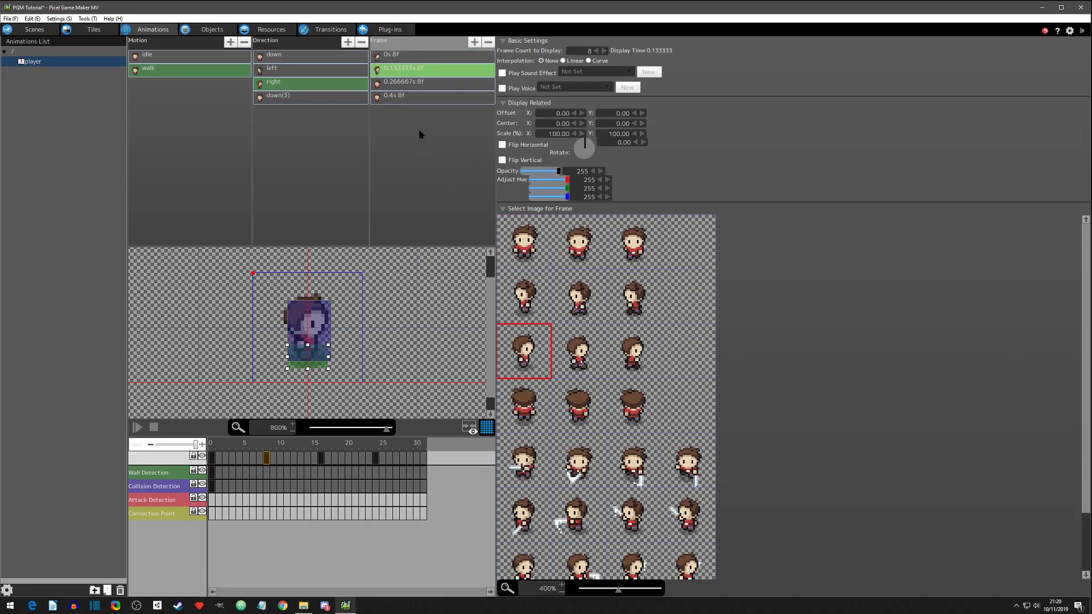
{"action": "left_click", "coordinate": [421, 83]}
{"action": "left_click", "coordinate": [632, 351]}
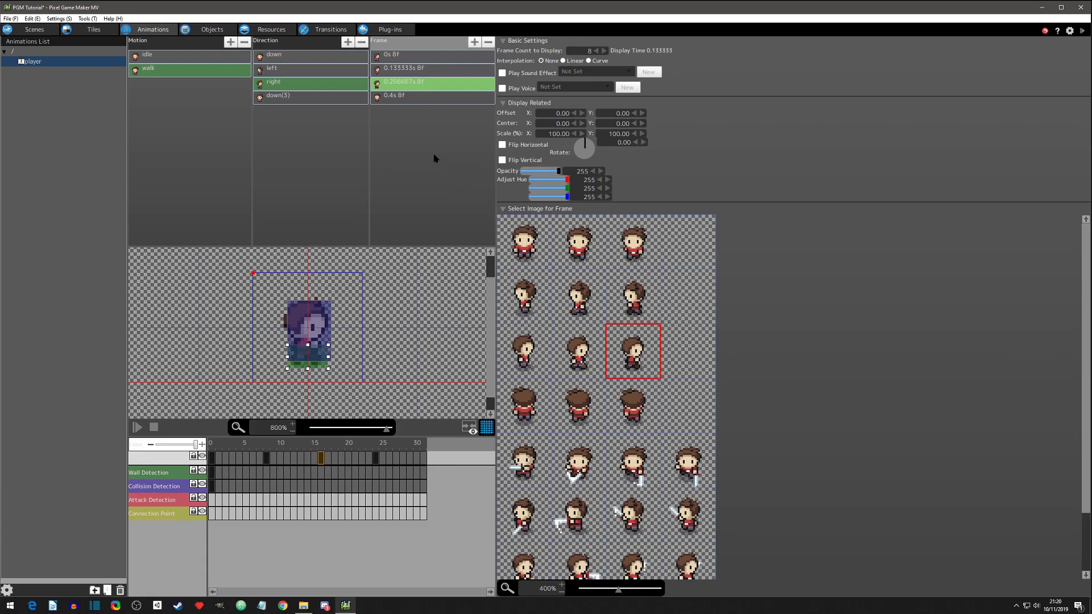
{"action": "left_click", "coordinate": [409, 97]}
{"action": "left_click", "coordinate": [525, 350]}
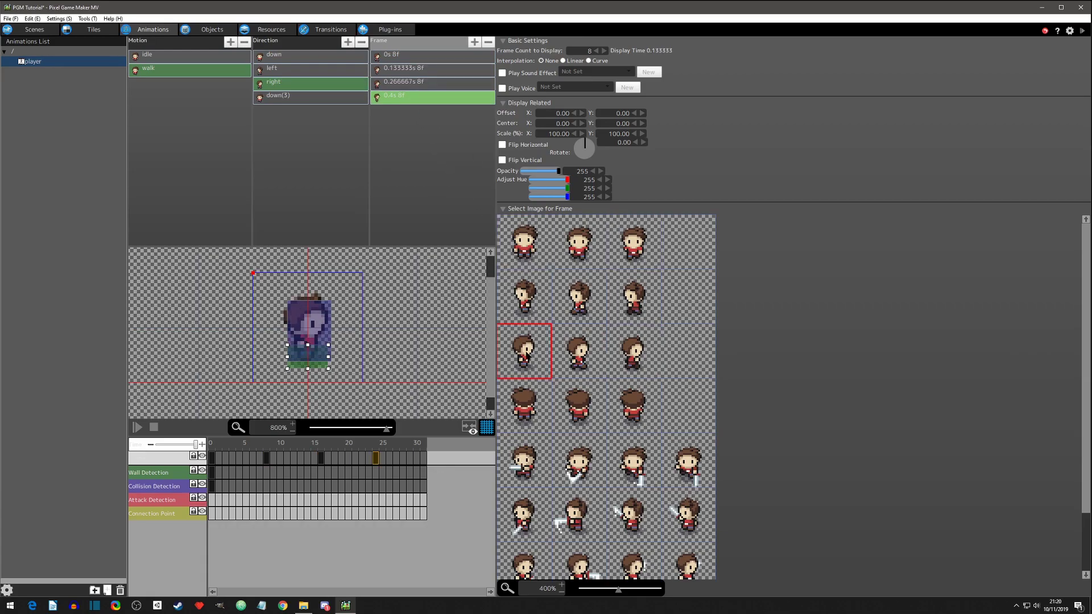
Step: Rename down(3) to 'up' and set it for upward movement
{"action": "double_click", "coordinate": [289, 96]}
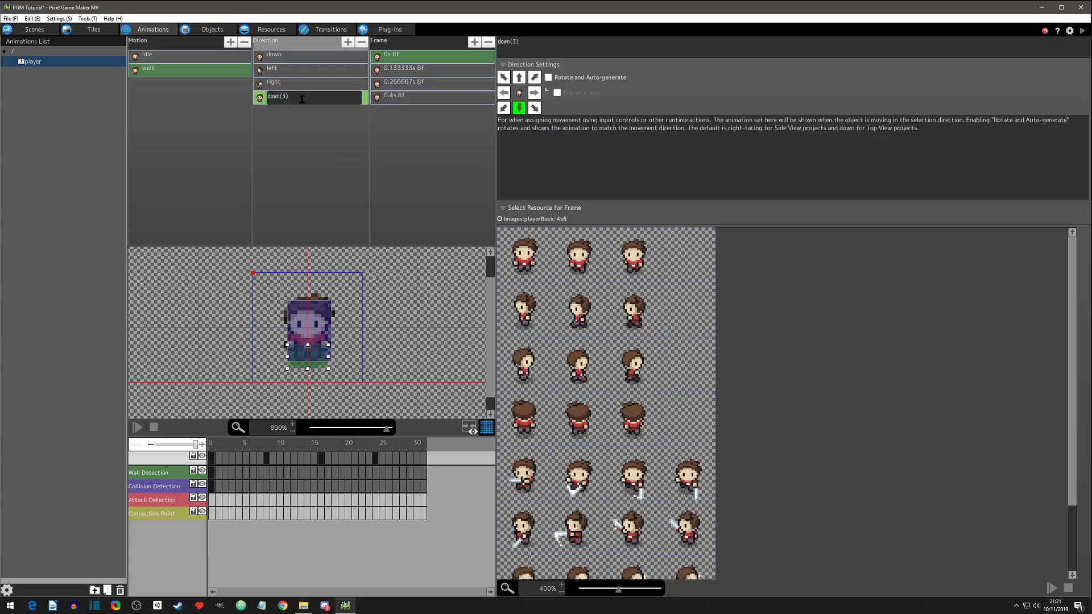
{"action": "type", "text": "up"}
{"action": "key", "text": "Return"}
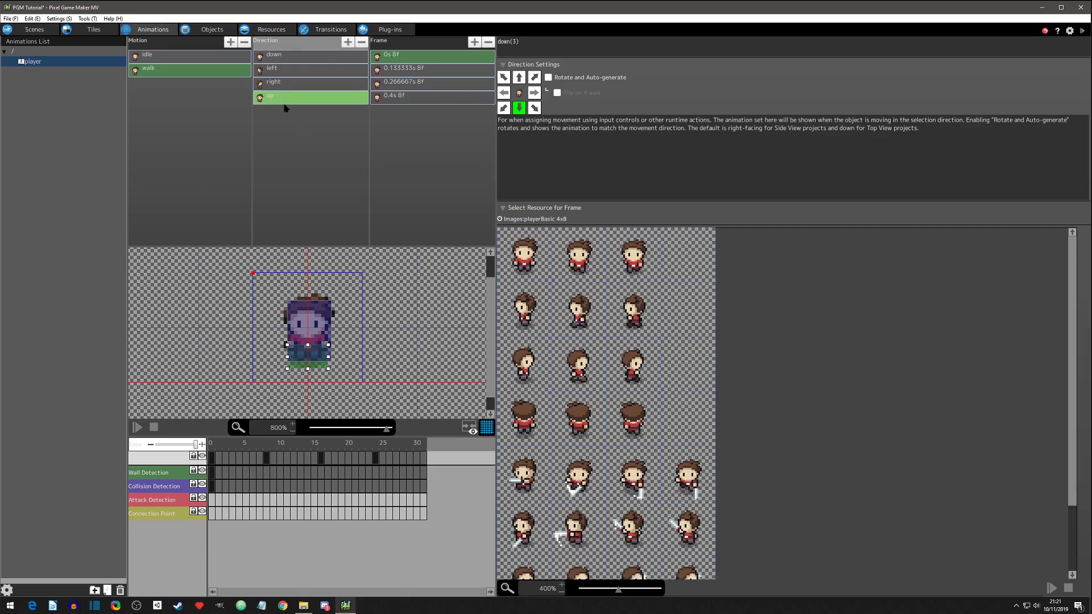
{"action": "left_click", "coordinate": [518, 77]}
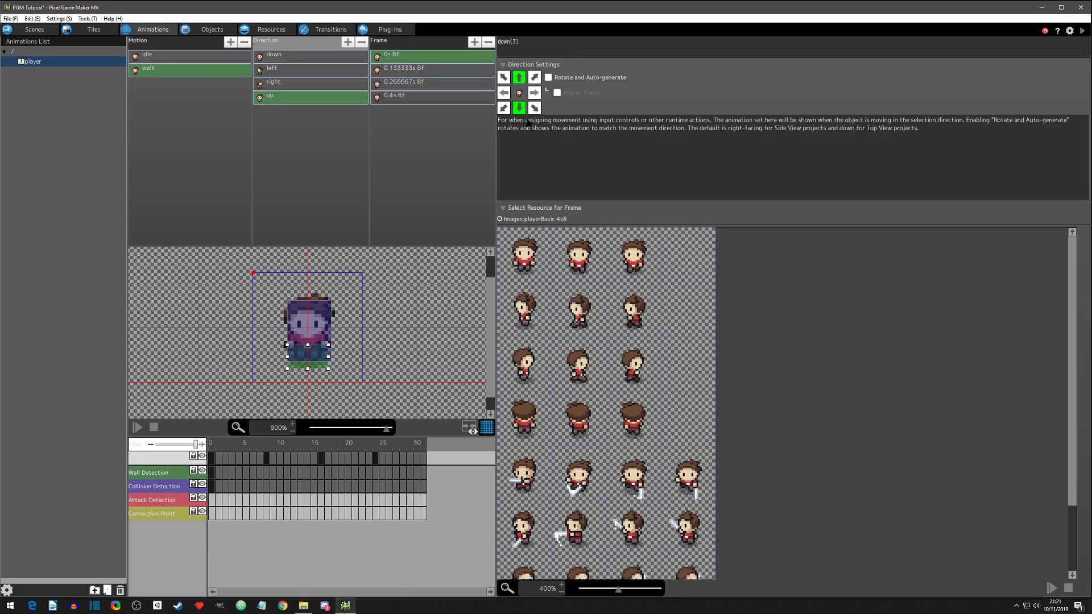
Step: Give the up walk's four frames fourth-row back-view sprites (middle, left, right, left)
{"action": "left_click", "coordinate": [294, 89]}
{"action": "left_click", "coordinate": [395, 57]}
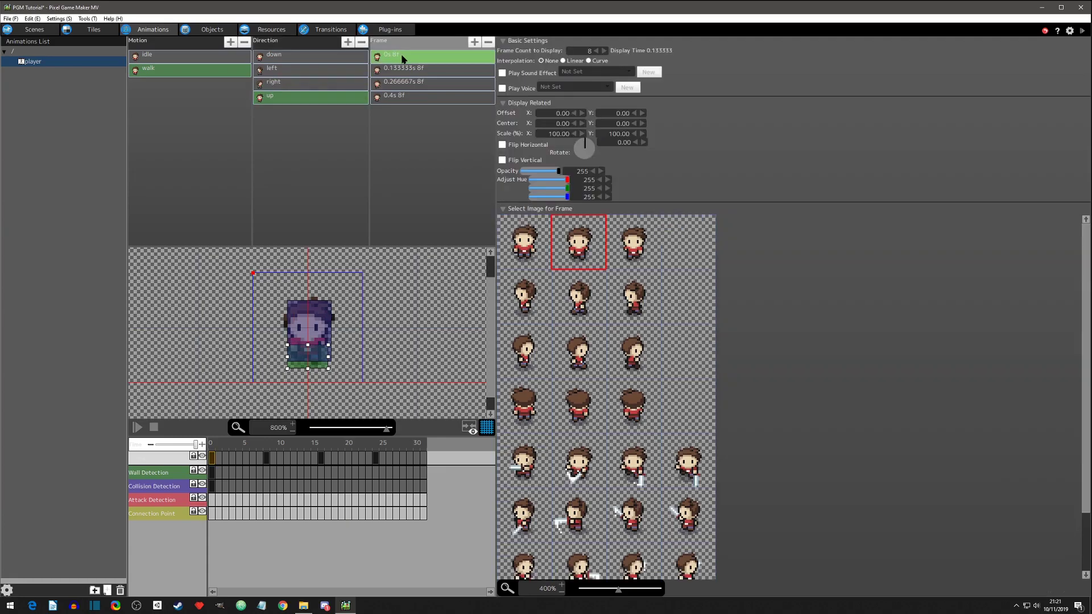
{"action": "left_click", "coordinate": [578, 409]}
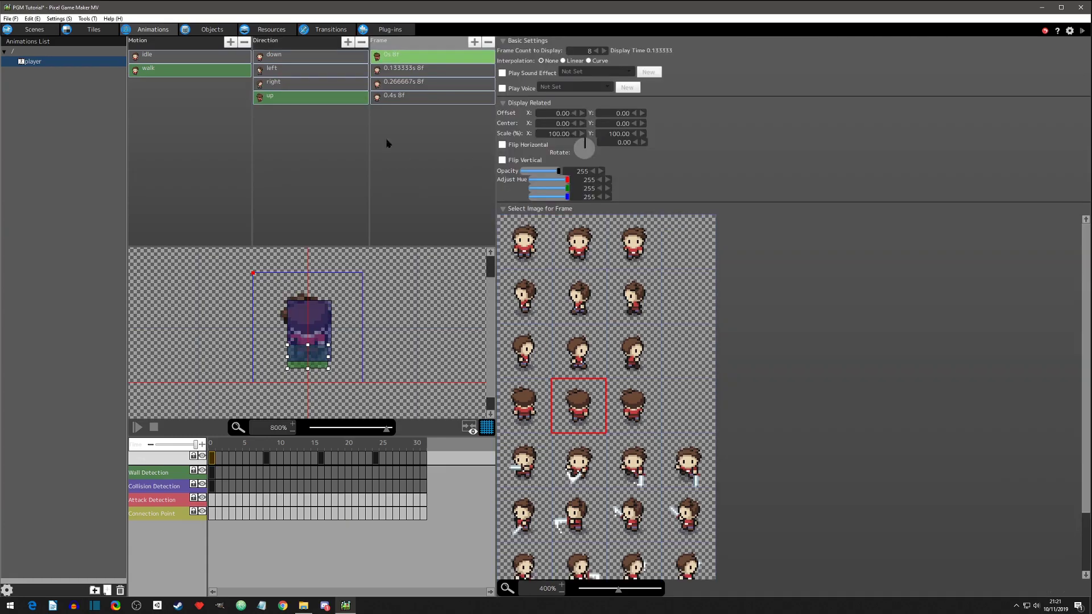
{"action": "left_click", "coordinate": [393, 72]}
{"action": "left_click", "coordinate": [524, 406]}
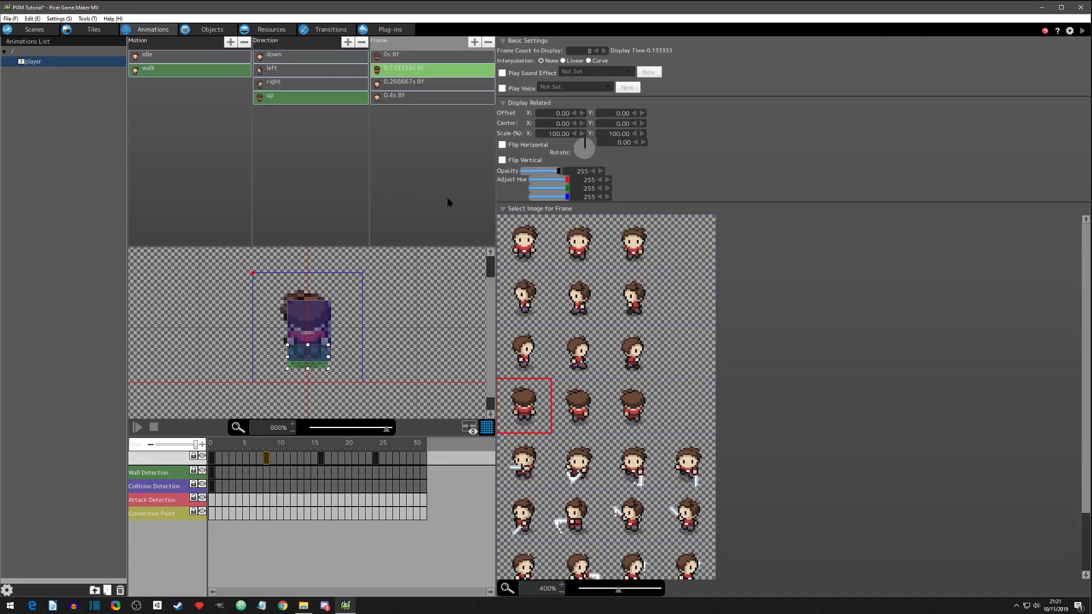
{"action": "left_click", "coordinate": [403, 84]}
{"action": "left_click", "coordinate": [631, 406]}
{"action": "left_click", "coordinate": [391, 97]}
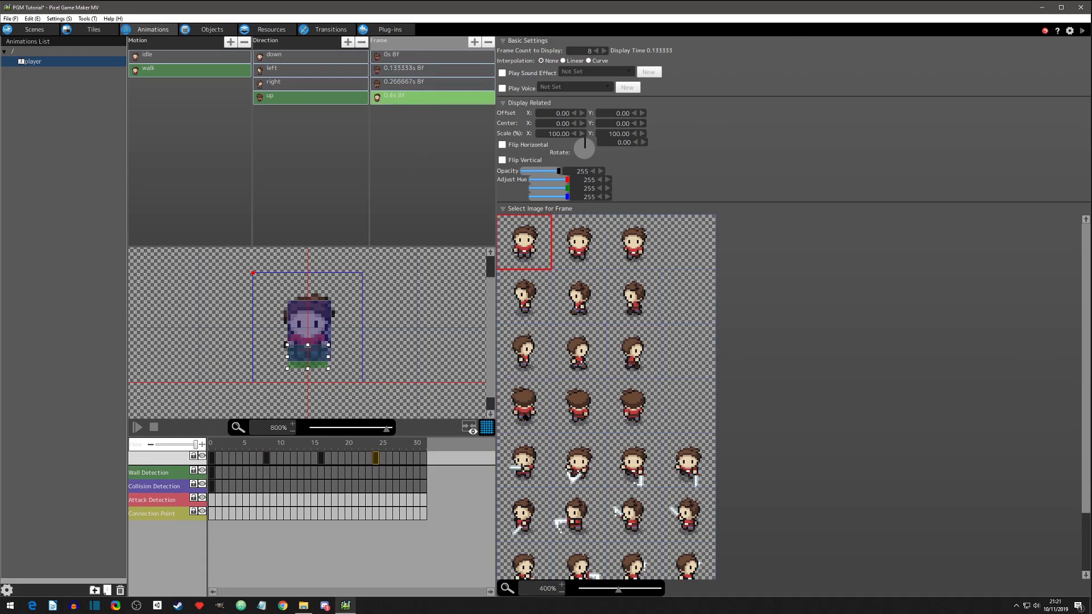
{"action": "left_click", "coordinate": [524, 406]}
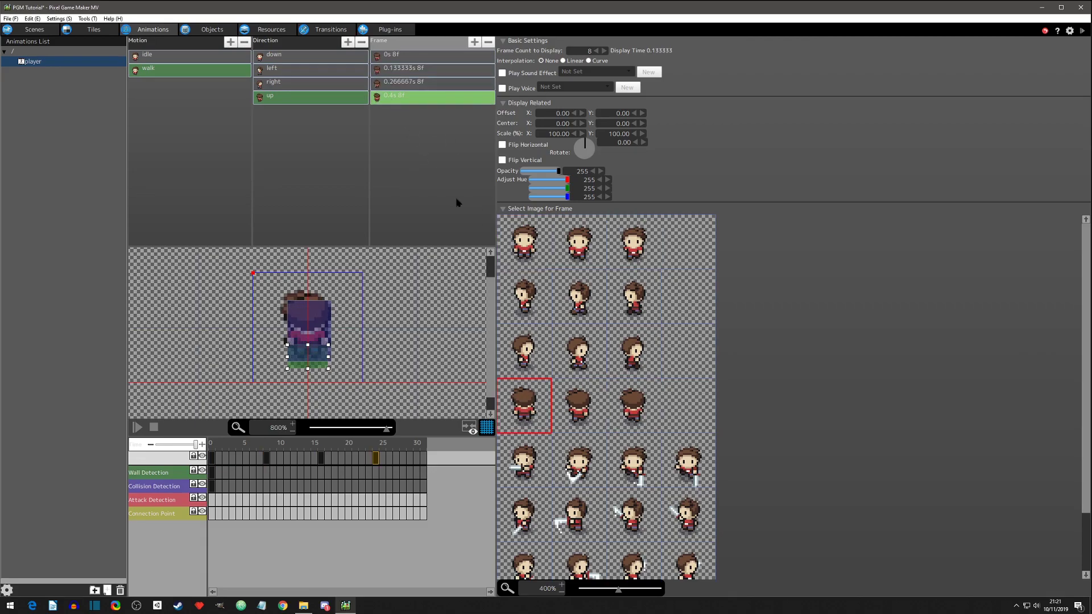
{"action": "left_click", "coordinate": [280, 82]}
{"action": "left_click", "coordinate": [278, 57]}
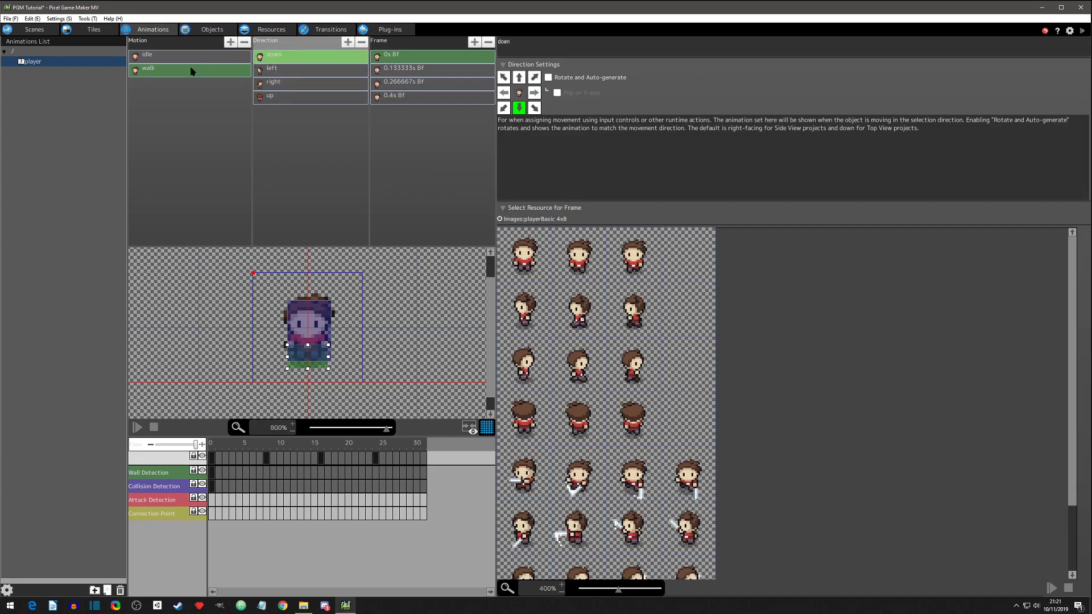
{"action": "left_click", "coordinate": [280, 97]}
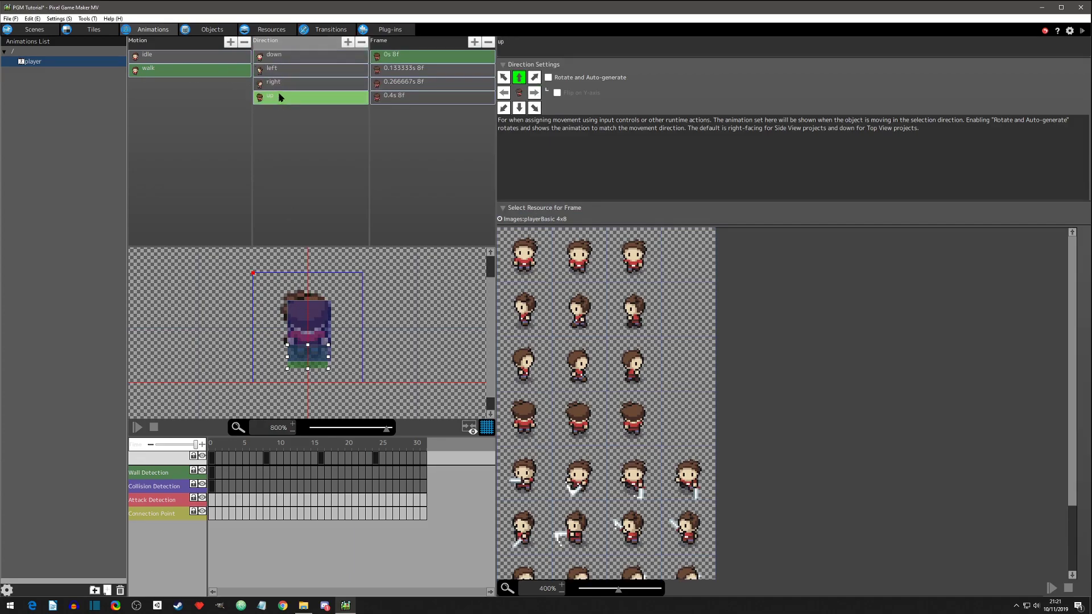
{"action": "left_click", "coordinate": [282, 70]}
{"action": "left_click", "coordinate": [278, 58]}
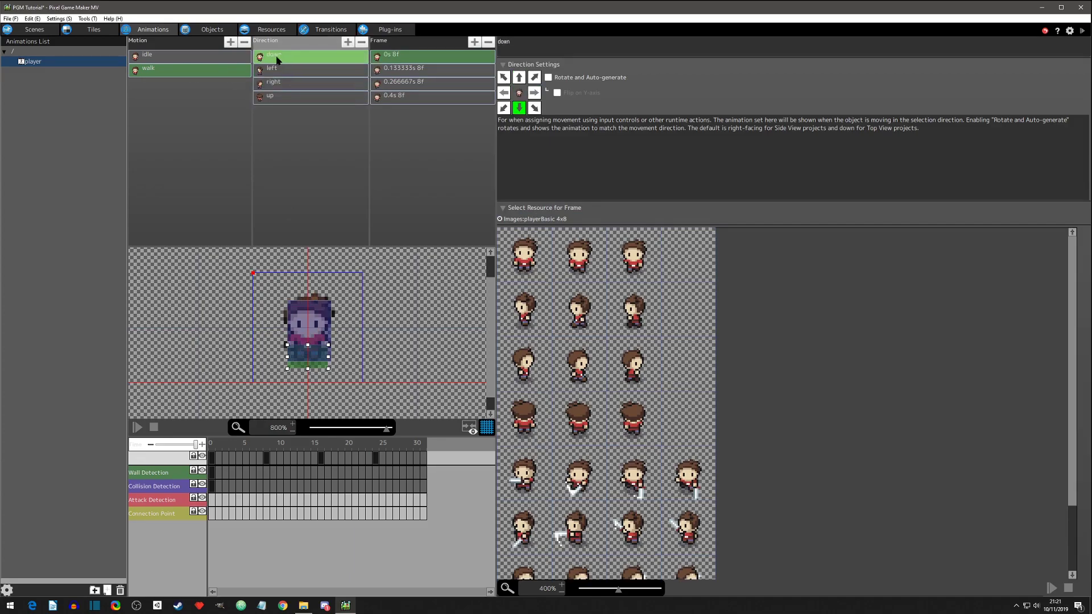
{"action": "left_click", "coordinate": [171, 61]}
{"action": "left_click", "coordinate": [308, 70]}
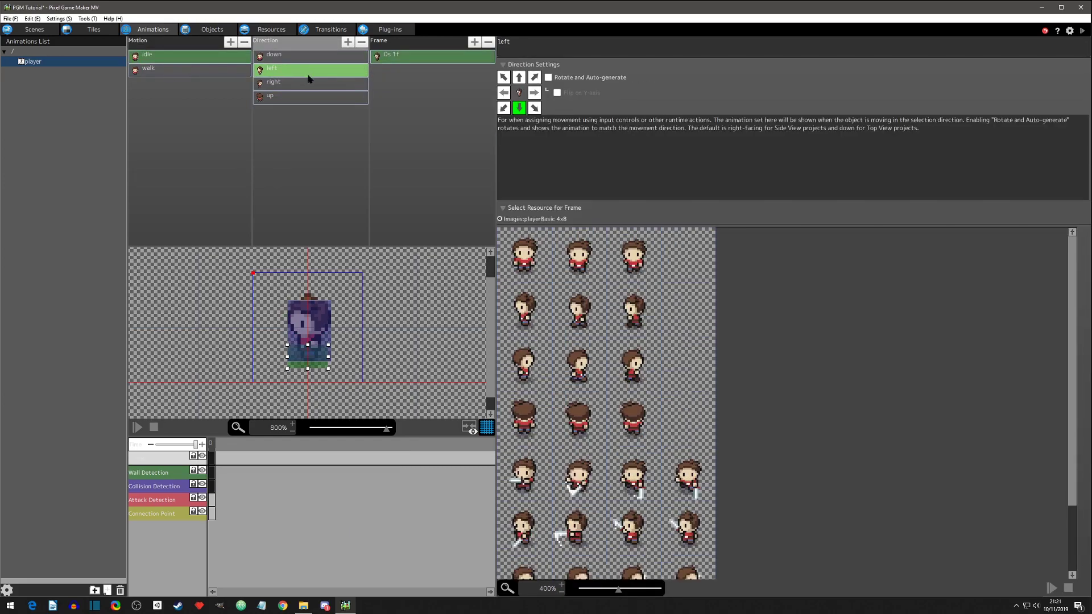
{"action": "left_click", "coordinate": [303, 97]}
{"action": "left_click", "coordinate": [189, 70]}
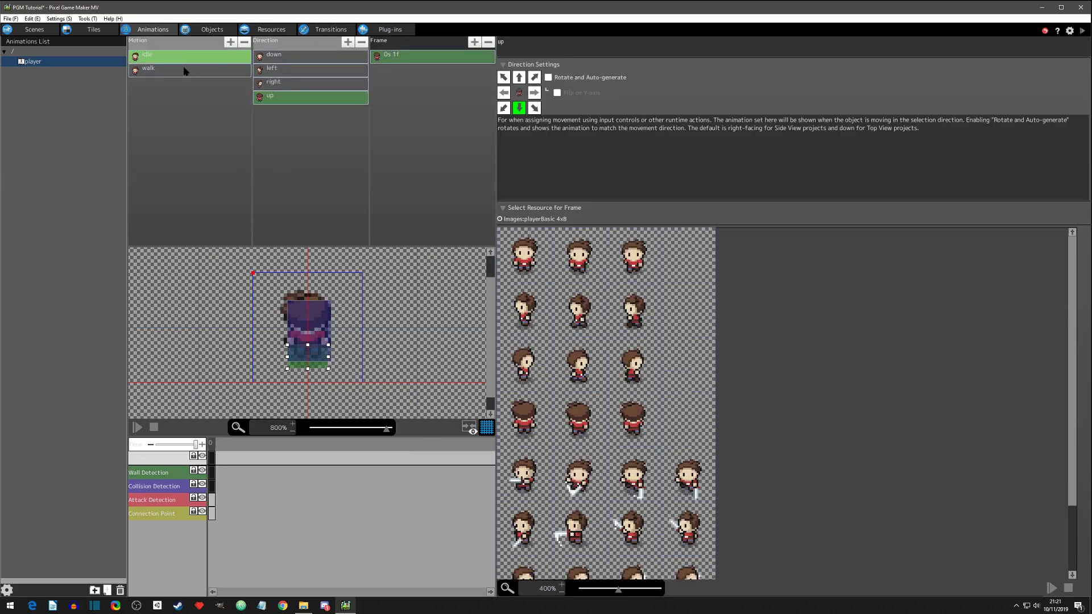